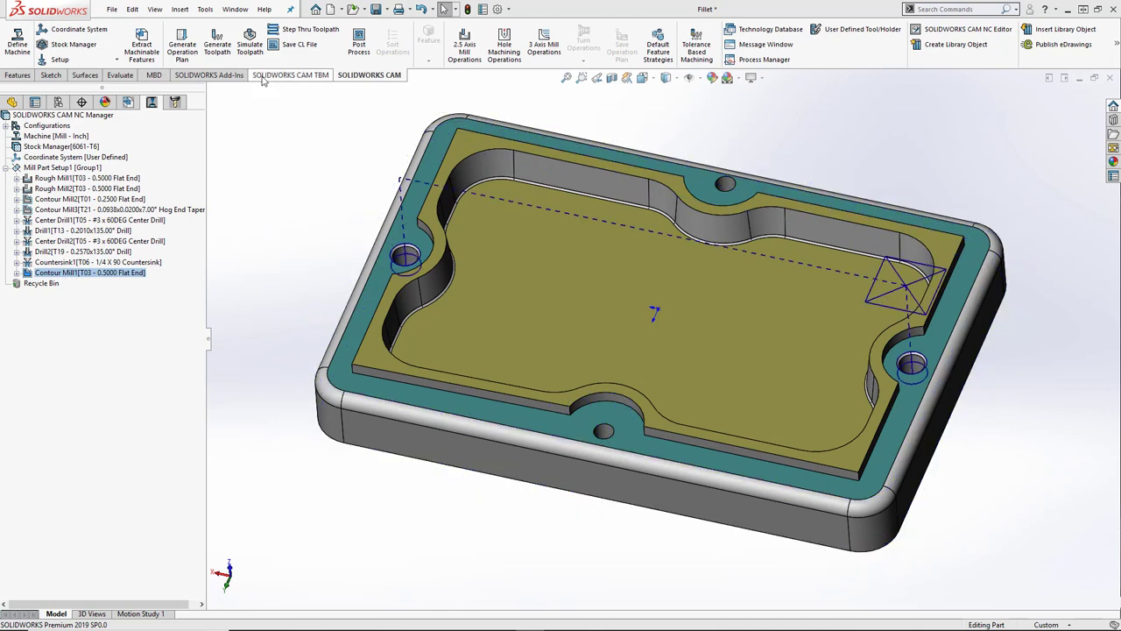
Step: Run a material removal simulation of the plate and show stock-to-part differences
{"action": "left_click", "coordinate": [252, 44]}
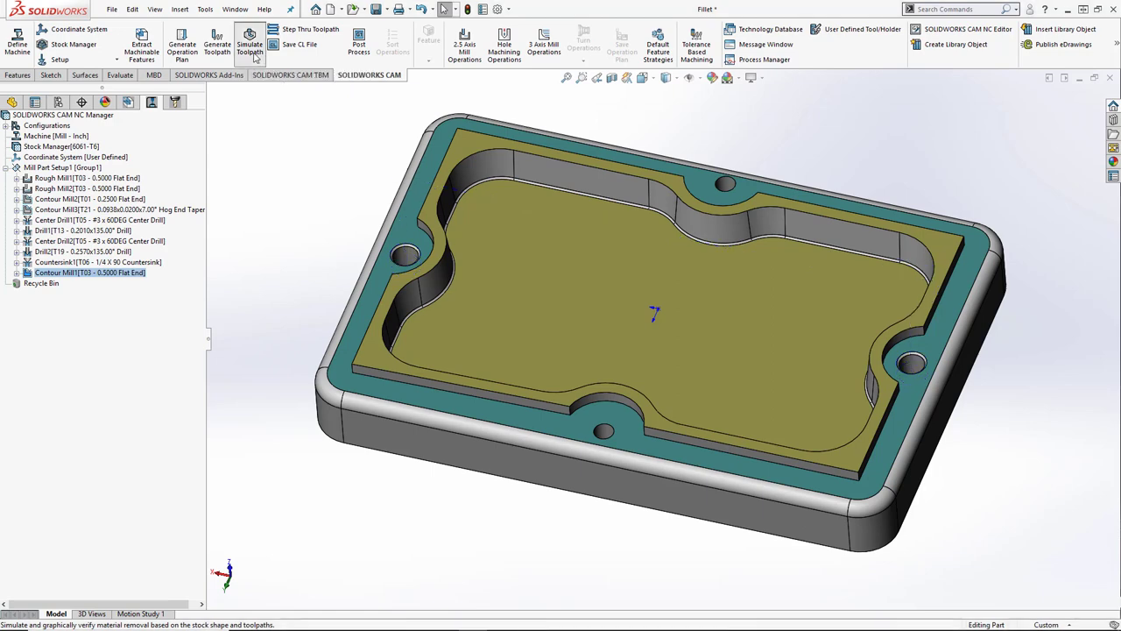
{"action": "left_click", "coordinate": [77, 205]}
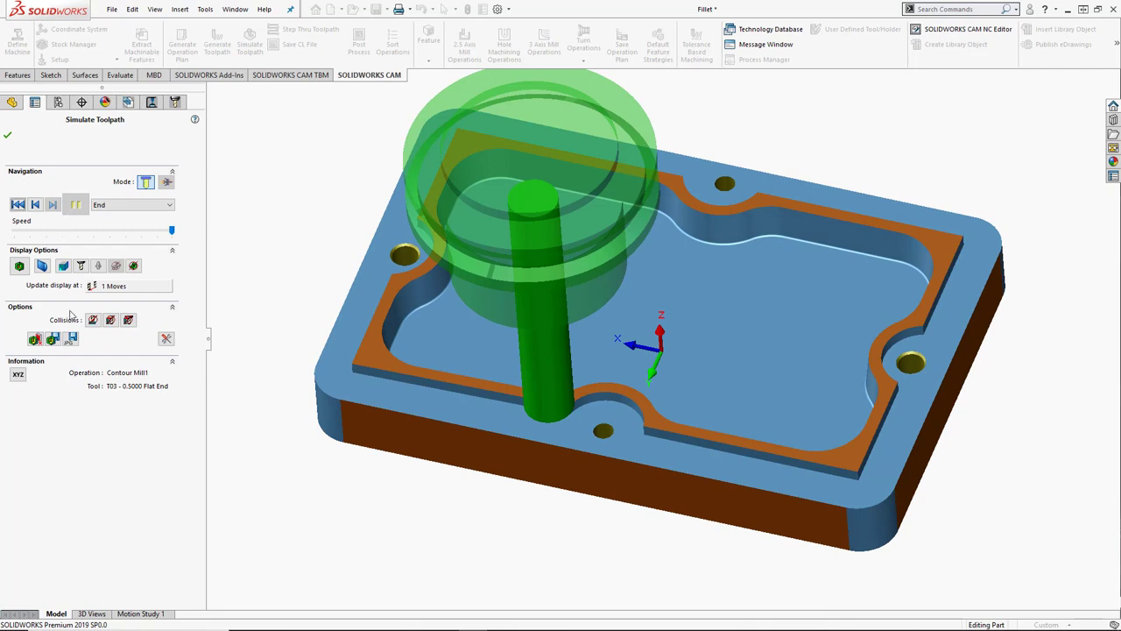
{"action": "mouse_move", "coordinate": [360, 479]}
{"action": "middle_mouse_down"}
{"action": "mouse_move", "coordinate": [359, 397]}
{"action": "mouse_move", "coordinate": [355, 465]}
{"action": "middle_mouse_up"}
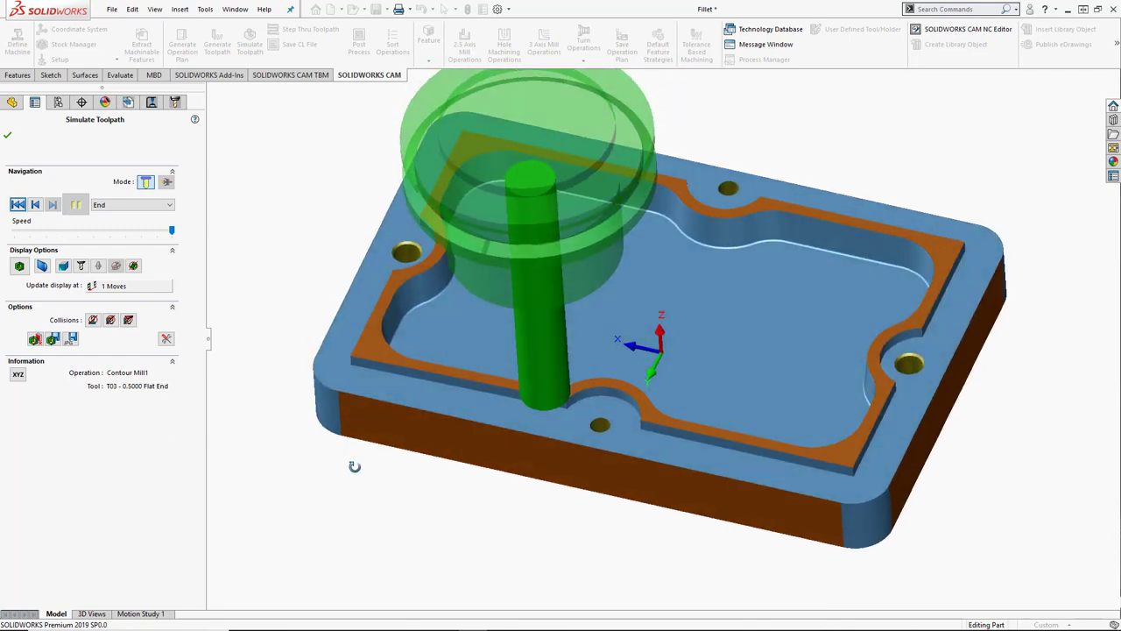
{"action": "left_click", "coordinate": [19, 266]}
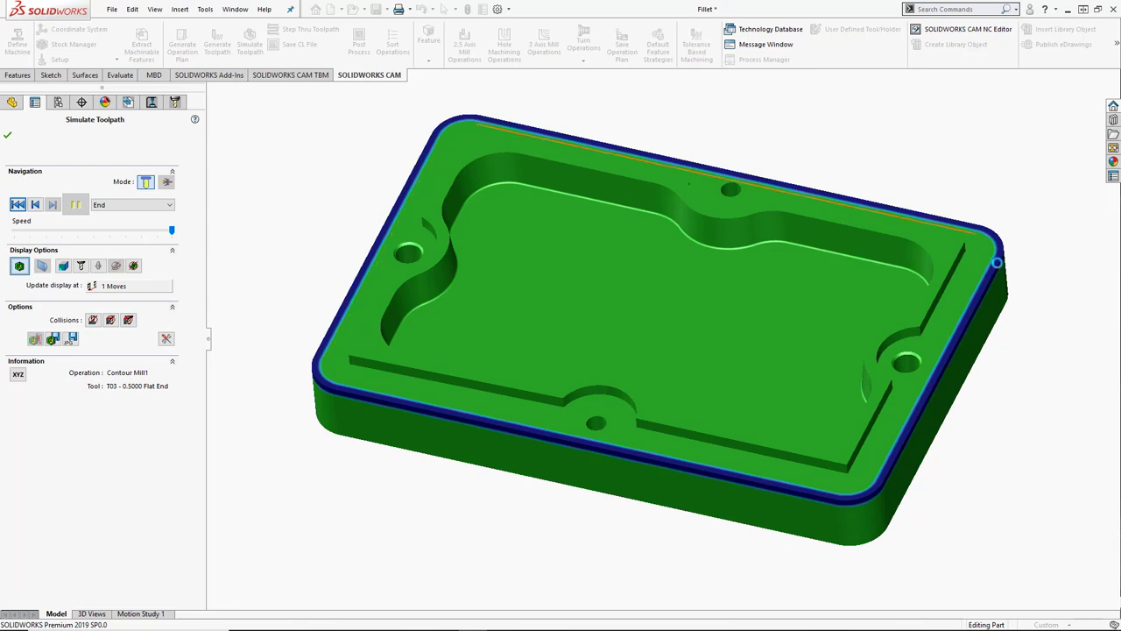
{"action": "left_click", "coordinate": [7, 135]}
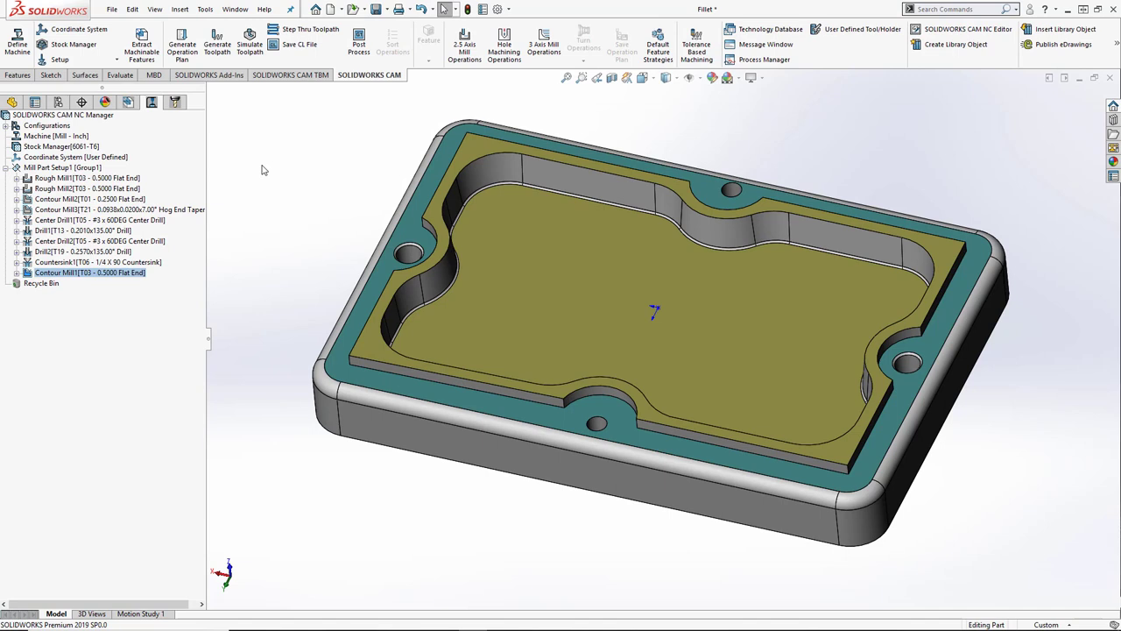
Step: Add a Multi Surface Feature on All Displayed faces using the Area Clearance, Z Level strategy
{"action": "left_click", "coordinate": [127, 102]}
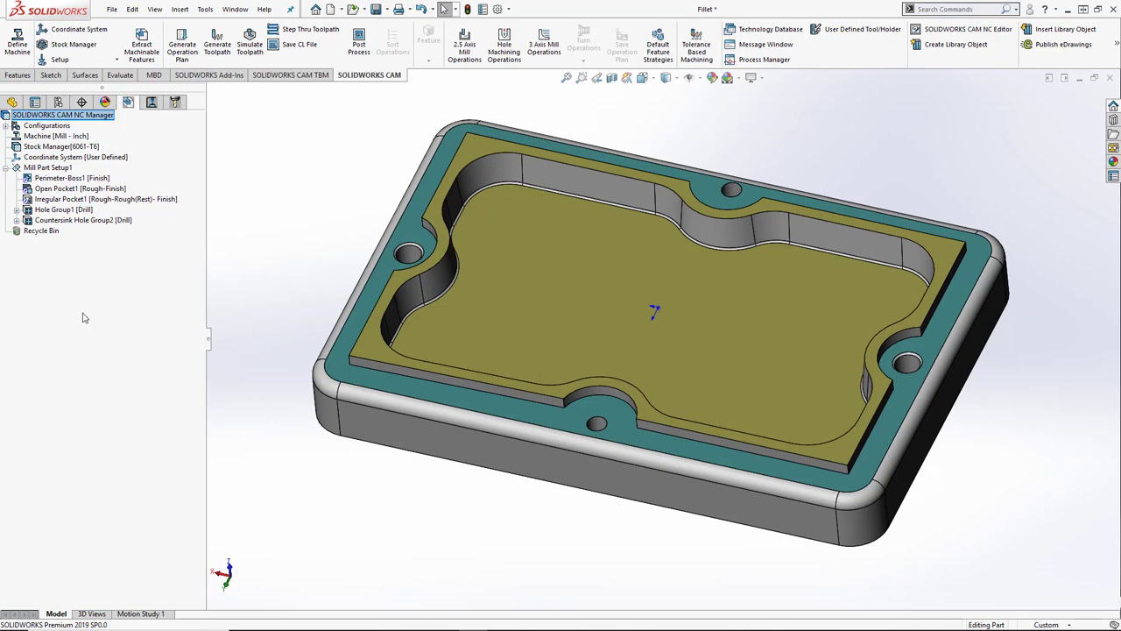
{"action": "right_click", "coordinate": [50, 169]}
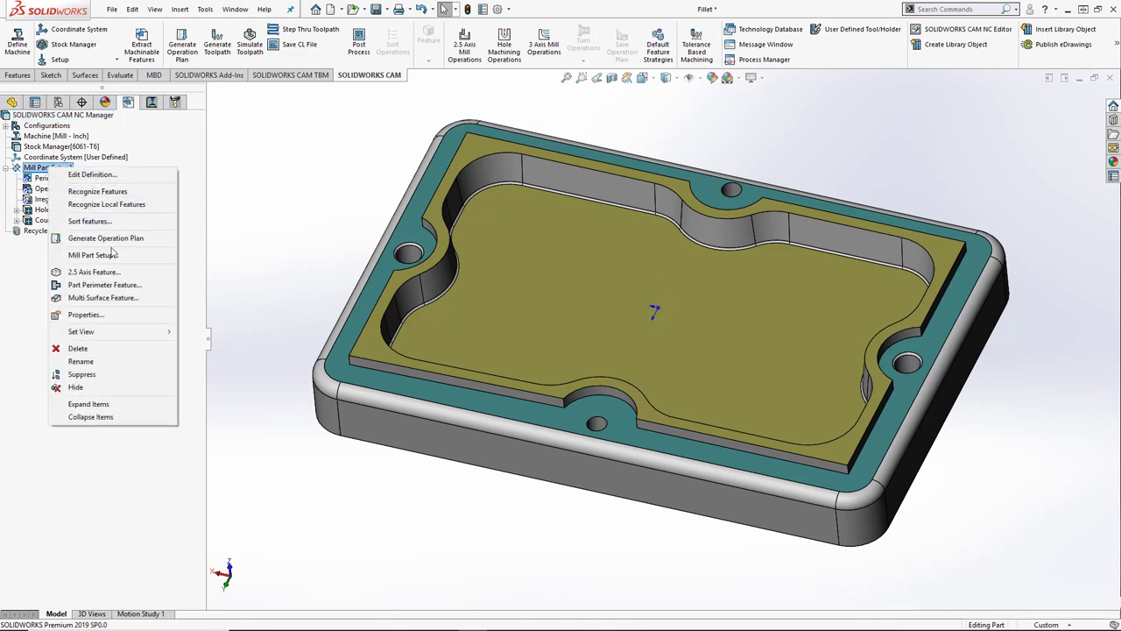
{"action": "left_click", "coordinate": [122, 299]}
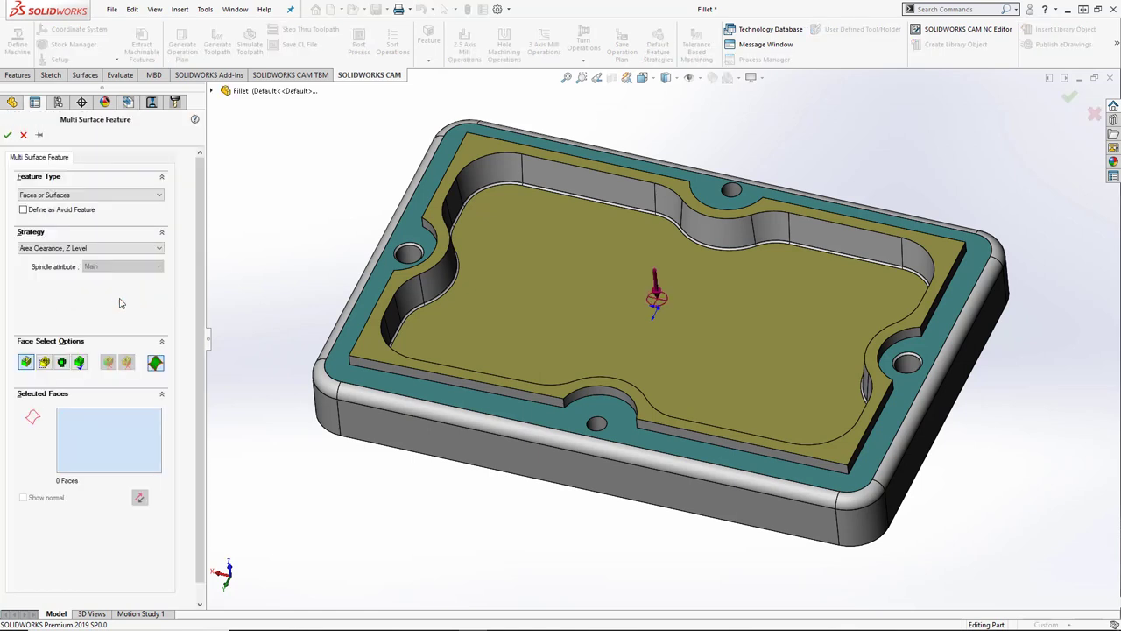
{"action": "left_click", "coordinate": [106, 198]}
{"action": "left_click", "coordinate": [105, 213]}
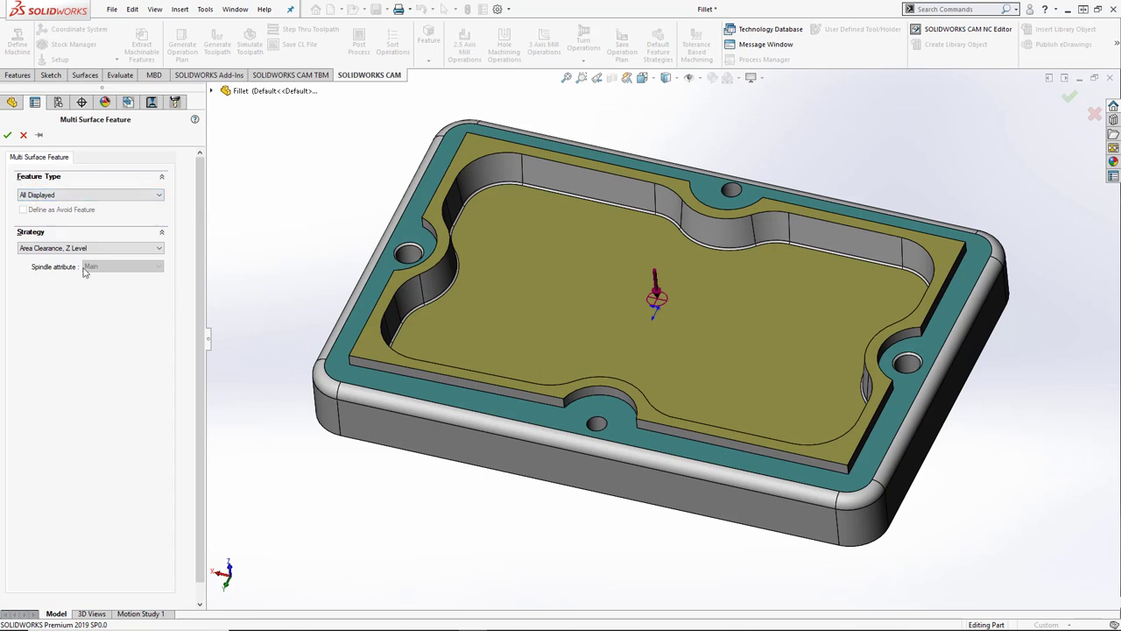
{"action": "mouse_move", "coordinate": [60, 254]}
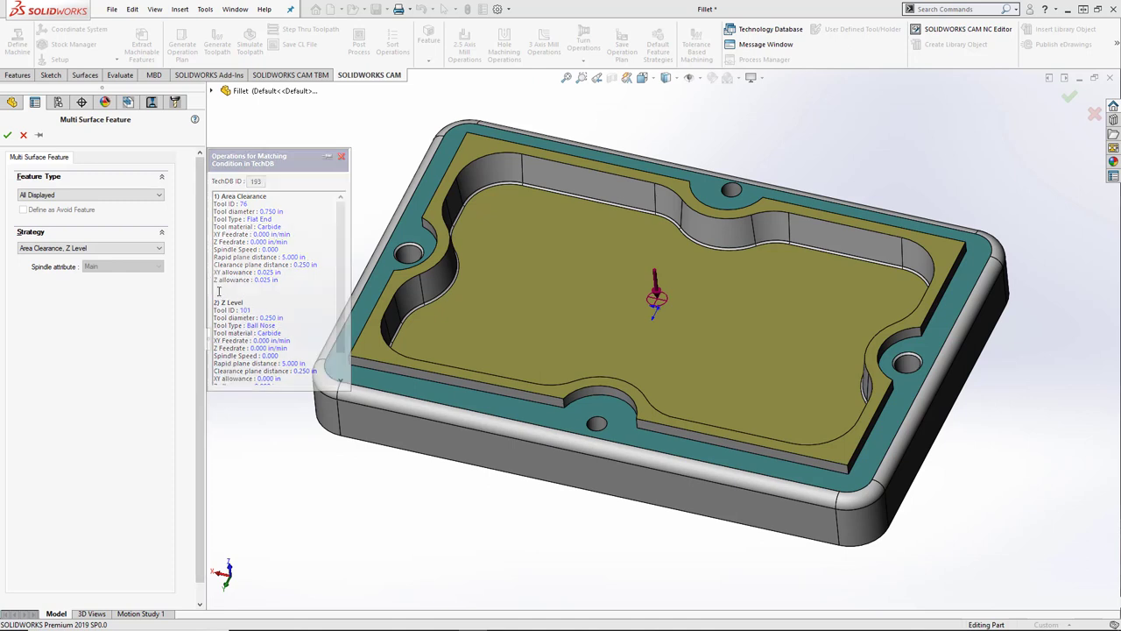
{"action": "left_click", "coordinate": [140, 249]}
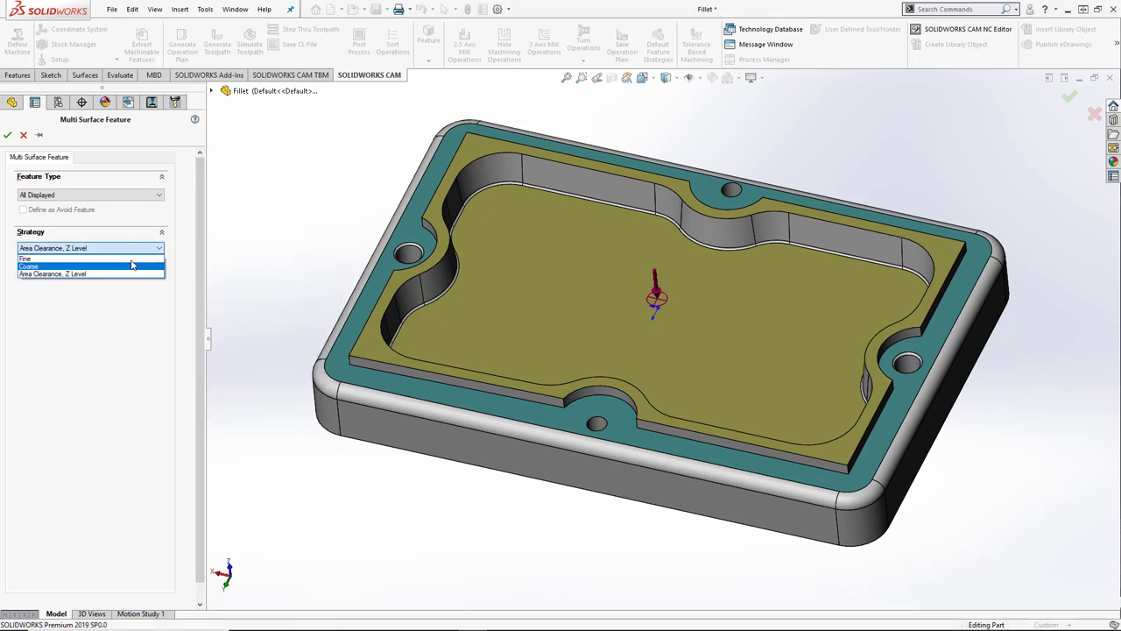
{"action": "left_click", "coordinate": [136, 236]}
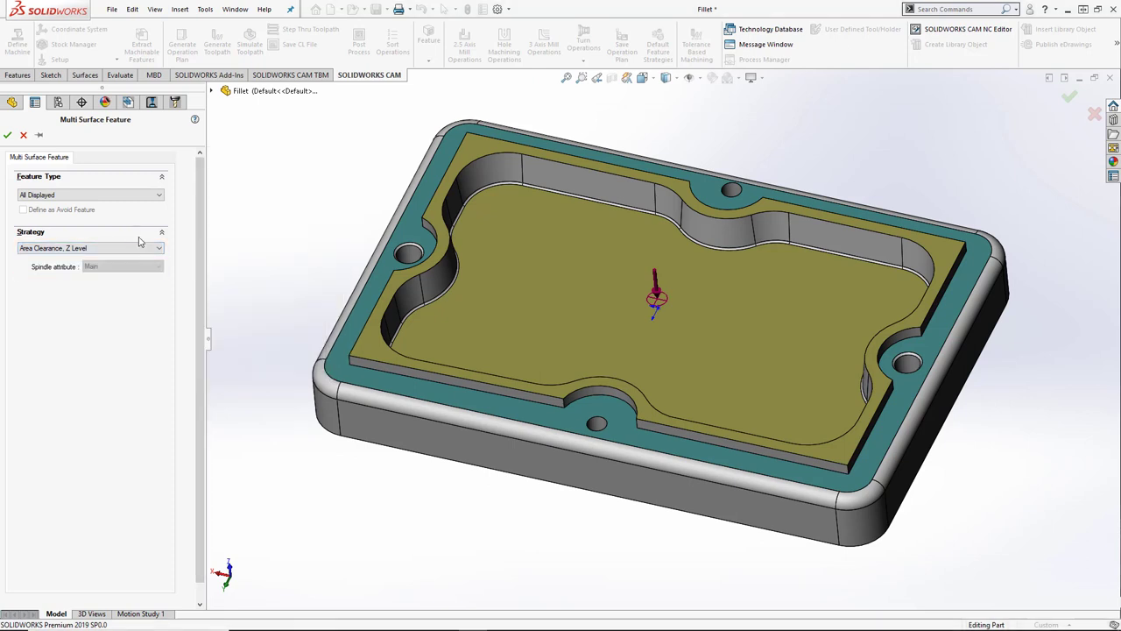
{"action": "left_click", "coordinate": [7, 135]}
Step: Generate the operation plan for Multi Surface Feature1, then delete Area Clearance1, keeping Z Level1
{"action": "right_click", "coordinate": [78, 231]}
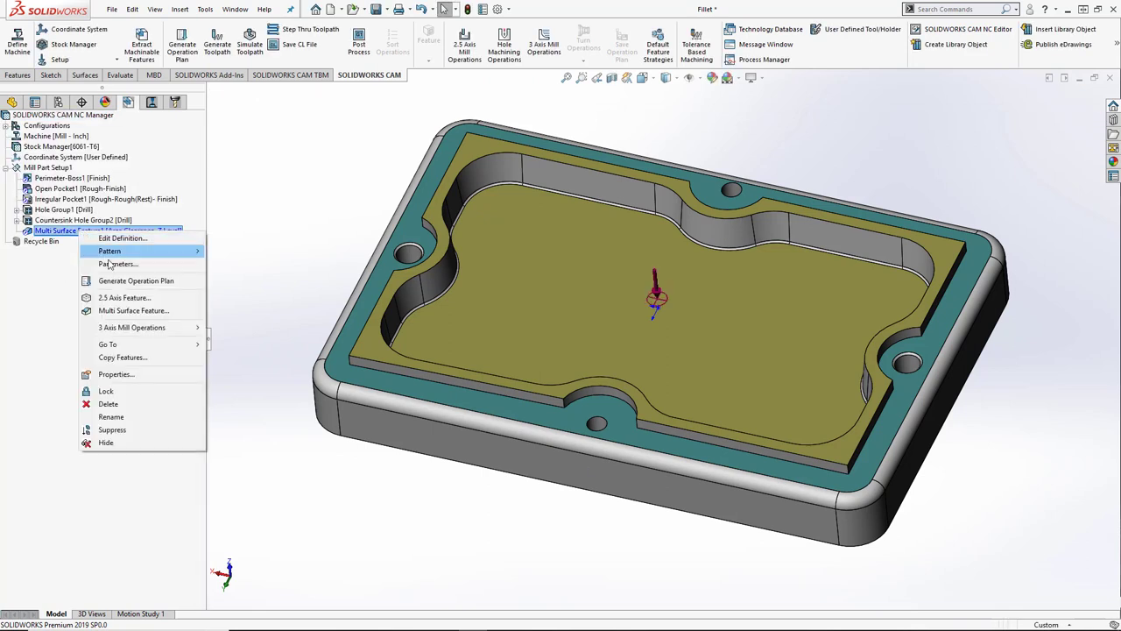
{"action": "left_click", "coordinate": [122, 282]}
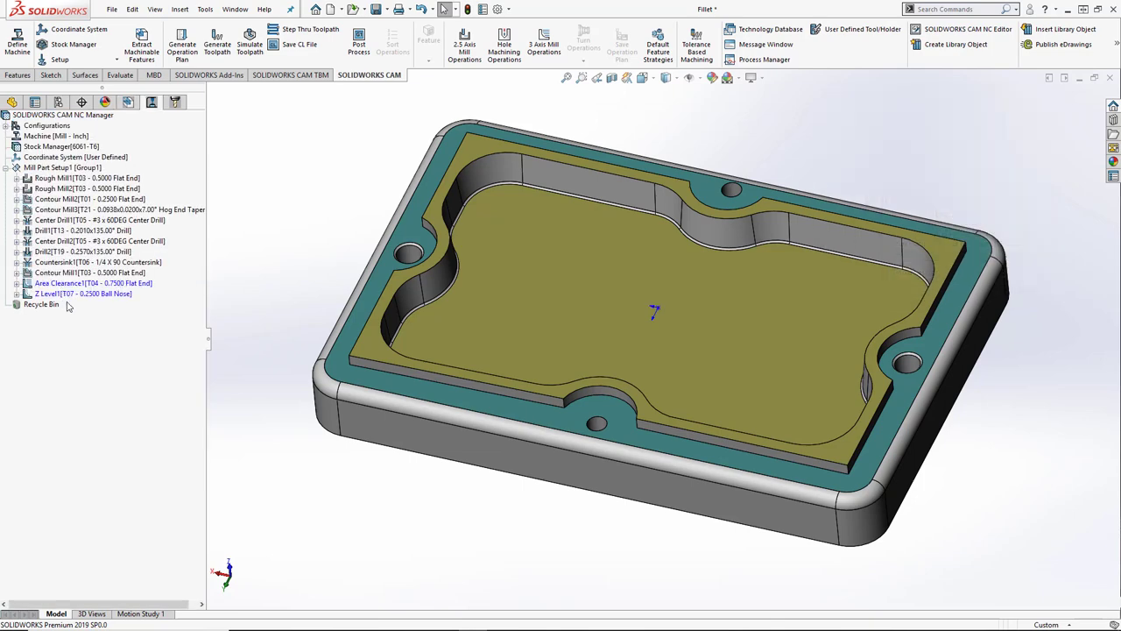
{"action": "left_click", "coordinate": [61, 283]}
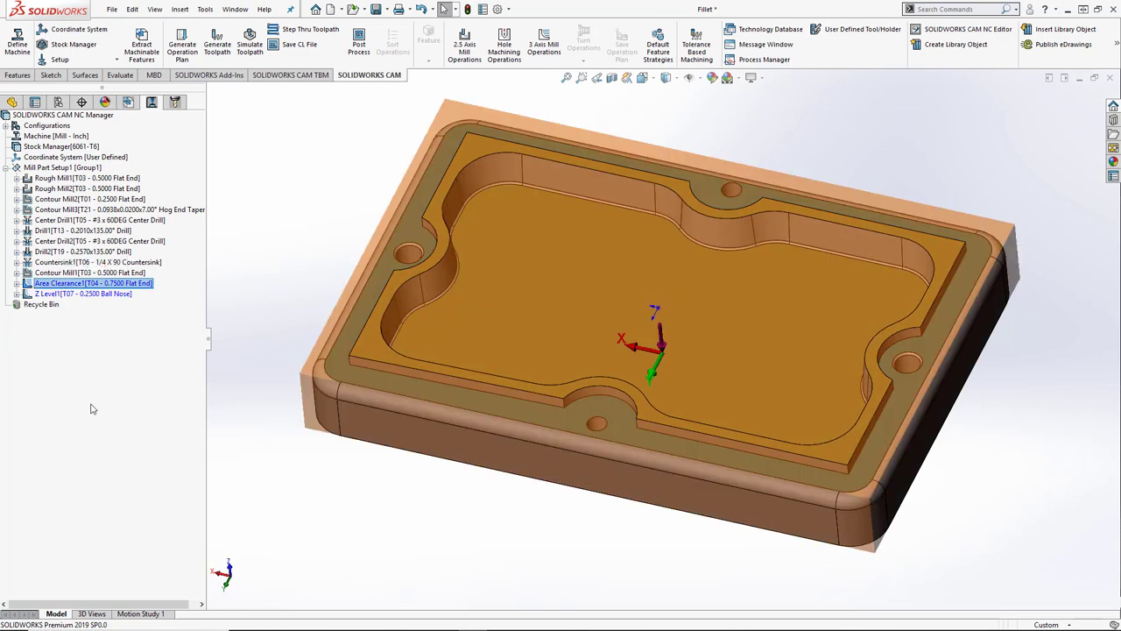
{"action": "key", "text": "Delete"}
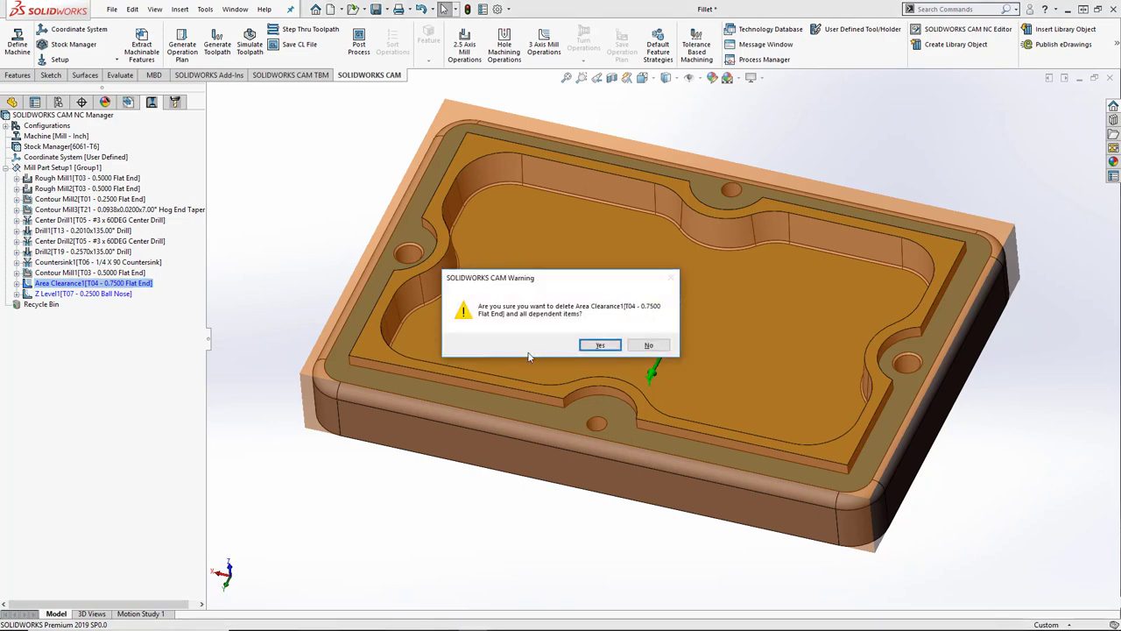
{"action": "left_click", "coordinate": [598, 346]}
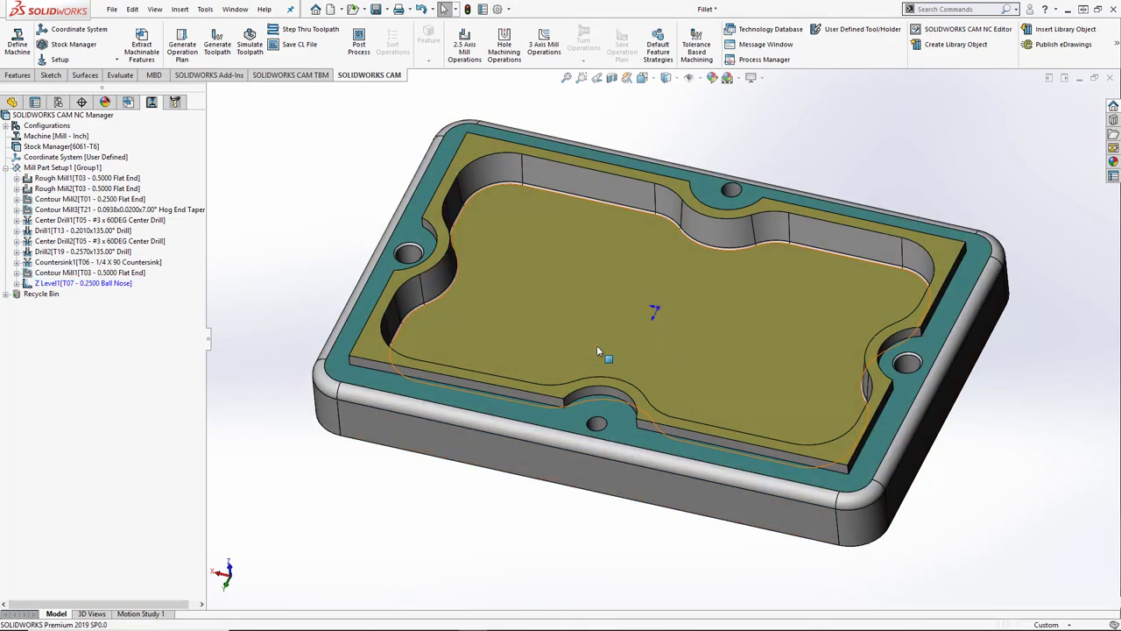
{"action": "left_click", "coordinate": [69, 284]}
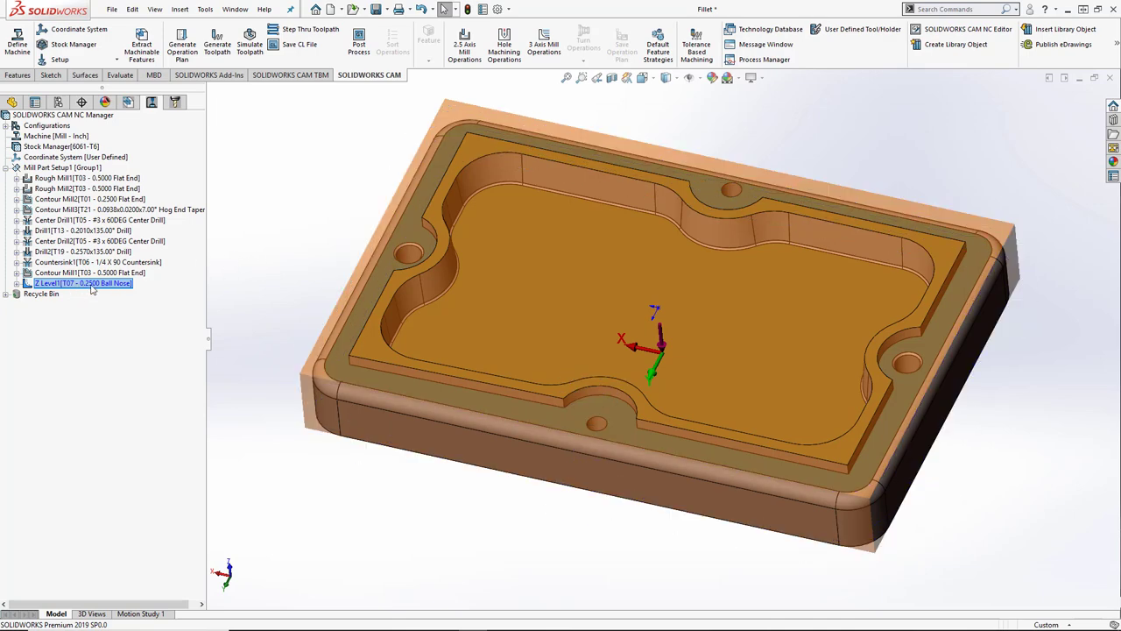
Step: Replace Z Level1's tool with the station 17 1/8 two-flute ball nose and its holder
{"action": "right_click", "coordinate": [81, 286]}
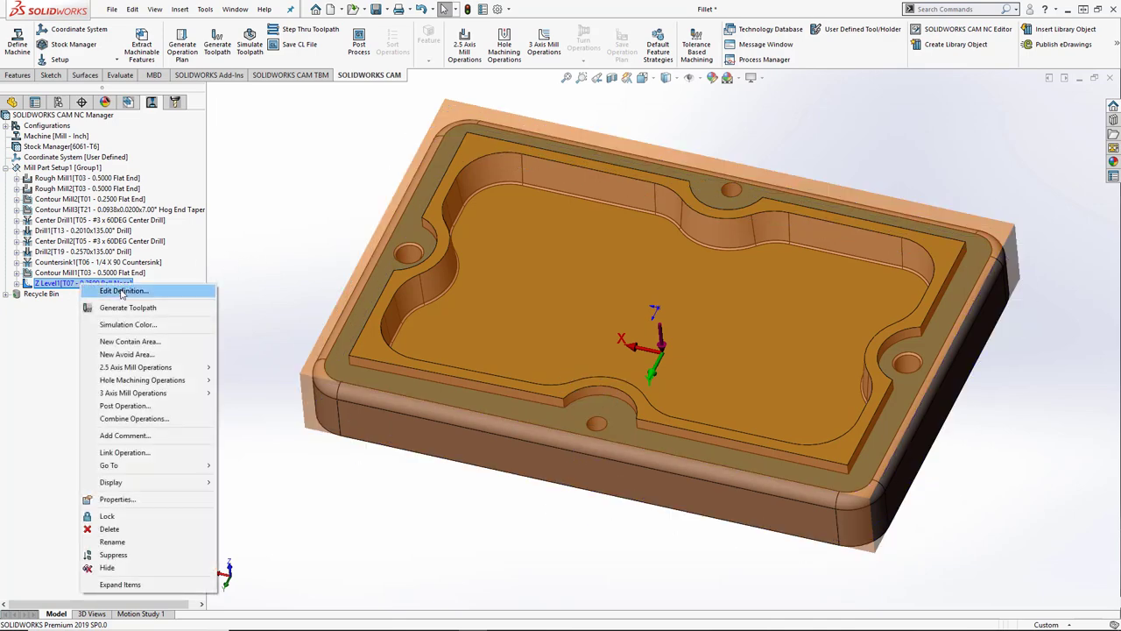
{"action": "left_click", "coordinate": [121, 290]}
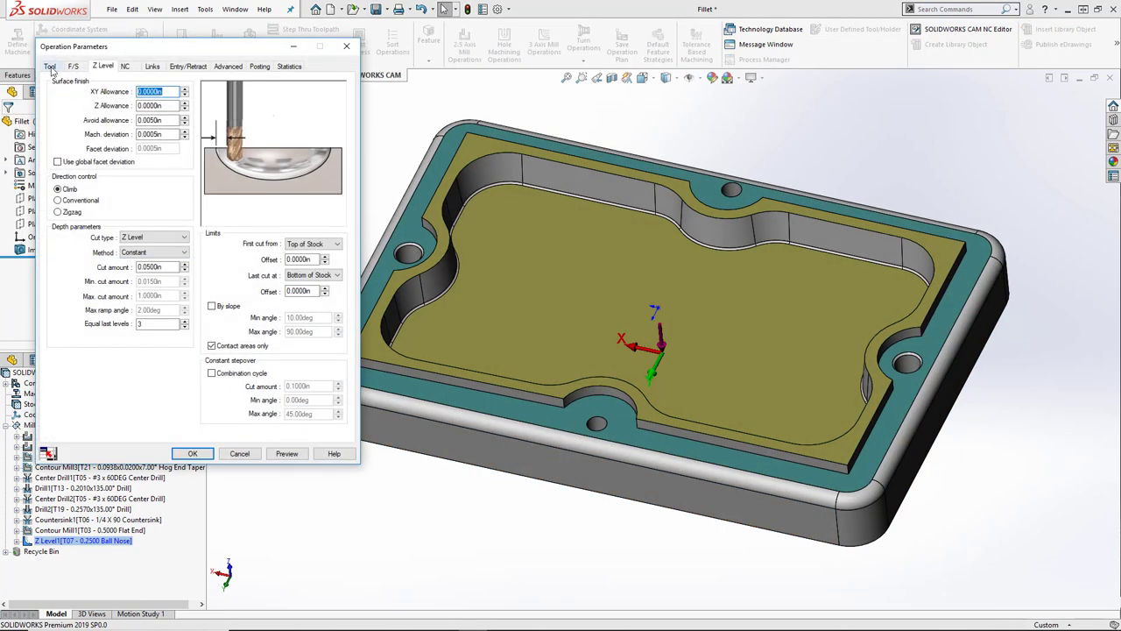
{"action": "left_click", "coordinate": [51, 67]}
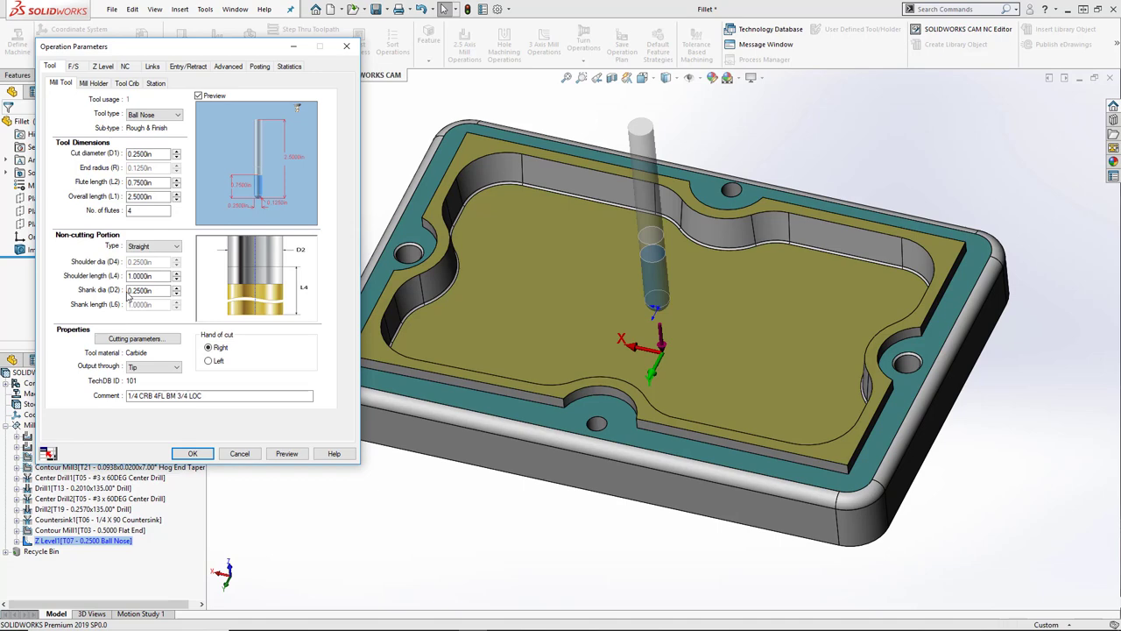
{"action": "left_click", "coordinate": [128, 83]}
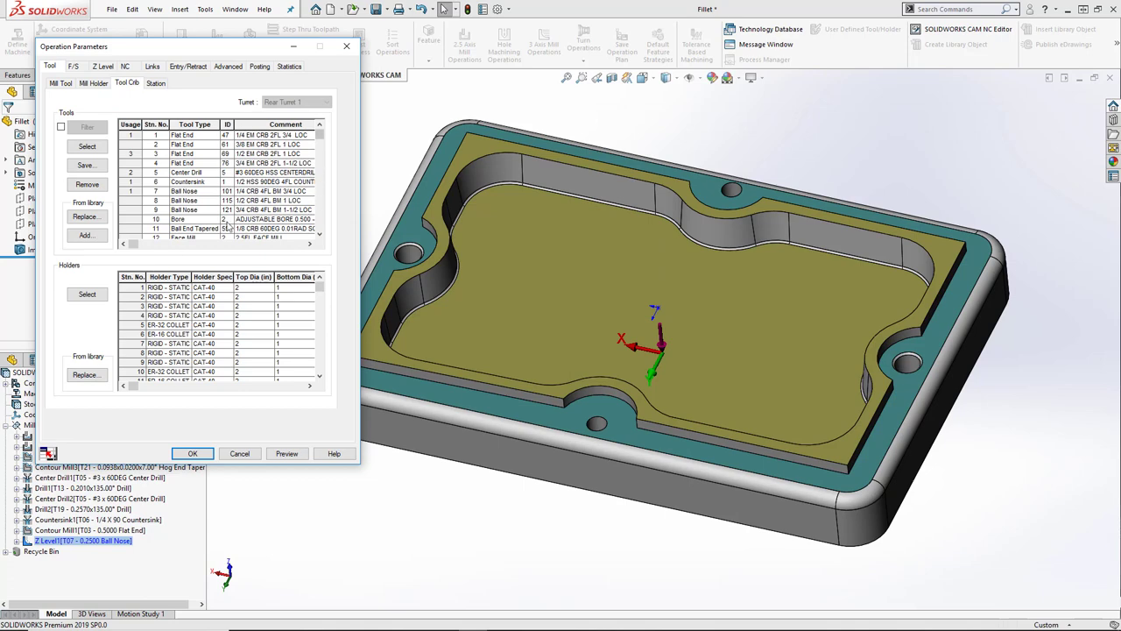
{"action": "left_click", "coordinate": [193, 229]}
{"action": "scroll", "coordinate": [219, 184], "scroll_direction": "down", "scroll_amount": 2}
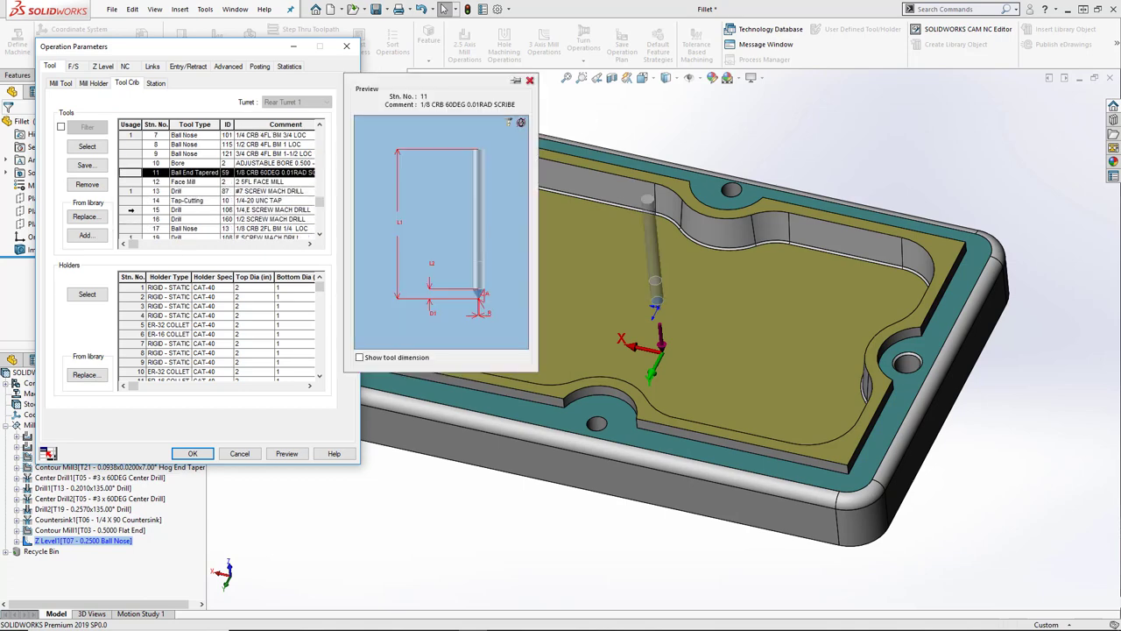
{"action": "scroll", "coordinate": [219, 184], "scroll_direction": "down", "scroll_amount": 1}
{"action": "left_click", "coordinate": [130, 211]}
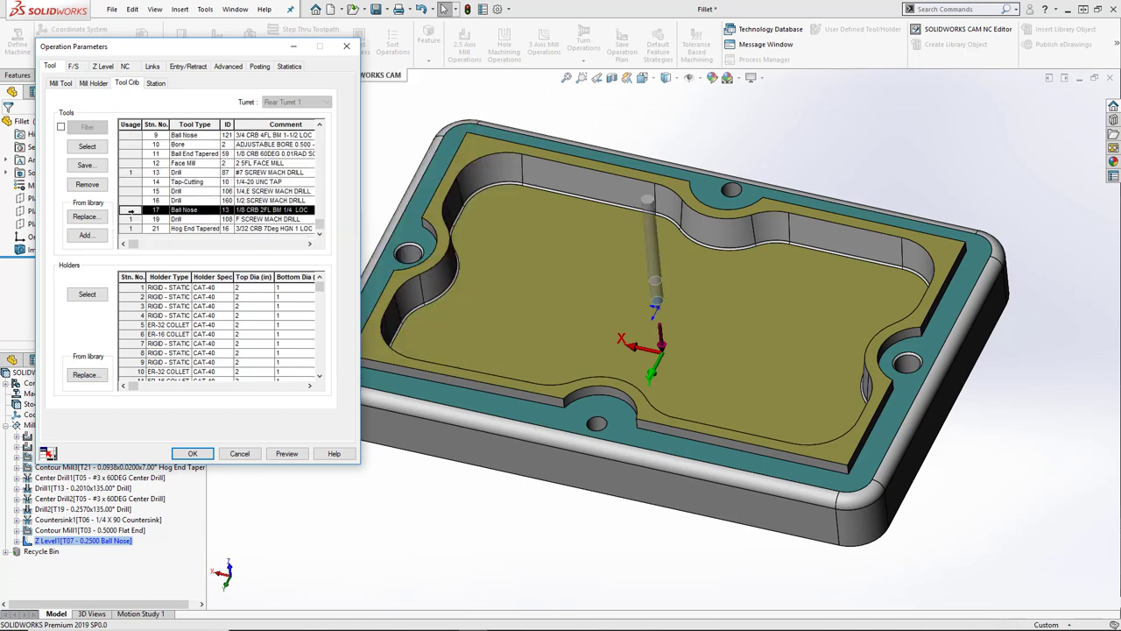
{"action": "left_click", "coordinate": [87, 147]}
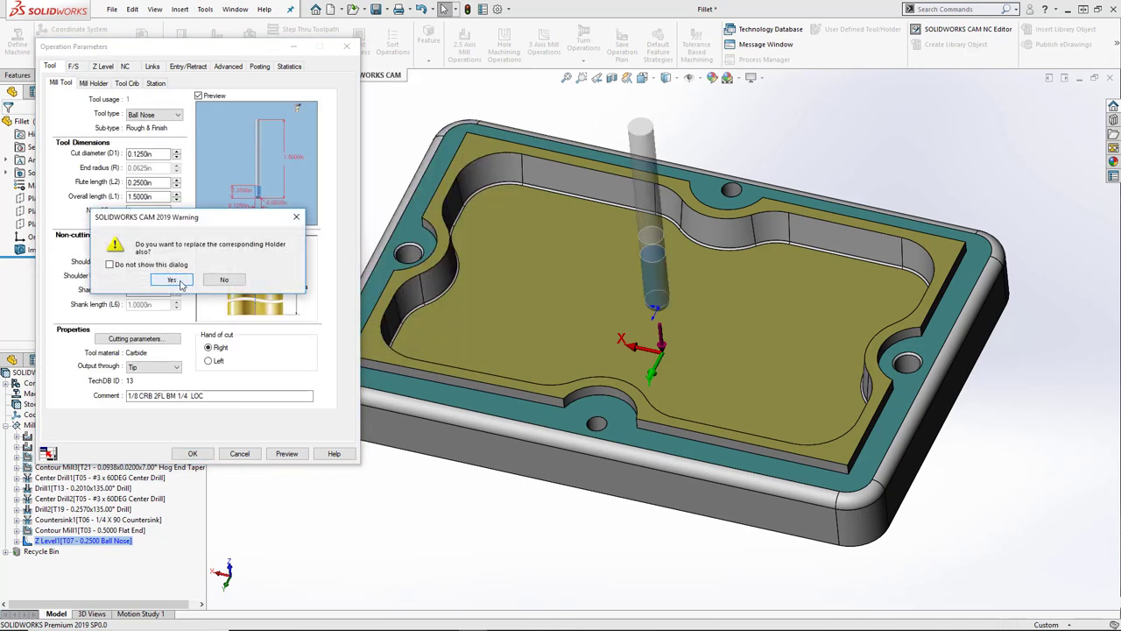
{"action": "left_click", "coordinate": [181, 283]}
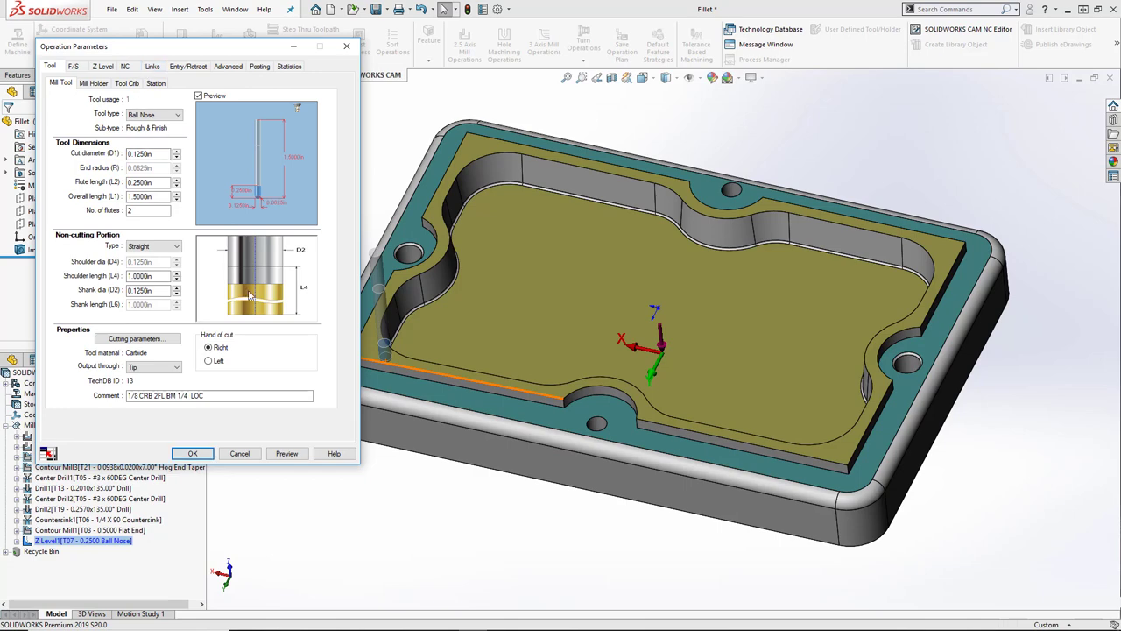
Step: Preview the Z Level toolpath with the 0.125in ball nose and inspect the passes
{"action": "left_click", "coordinate": [288, 454]}
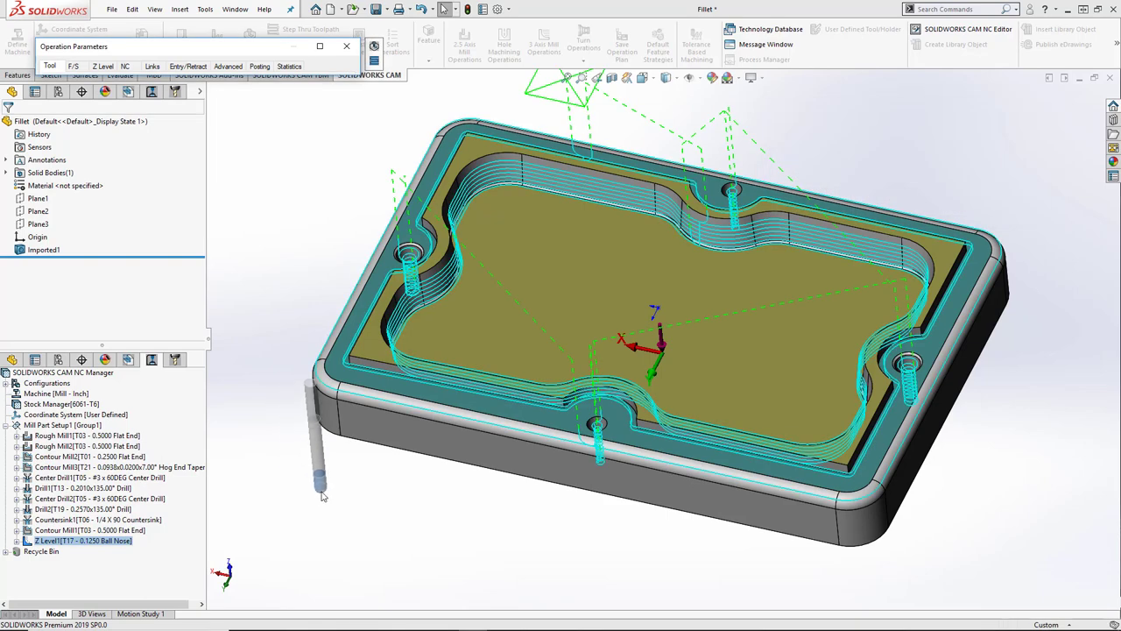
{"action": "middle_click_drag", "start_coordinate": [289, 495], "coordinate": [318, 493]}
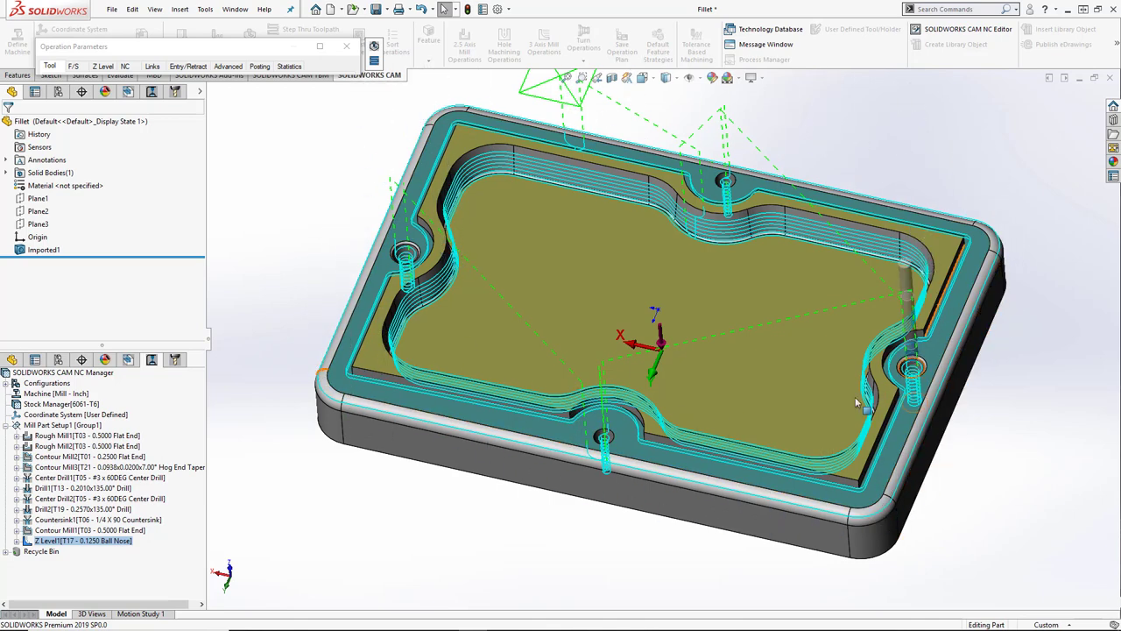
{"action": "left_click", "coordinate": [320, 48]}
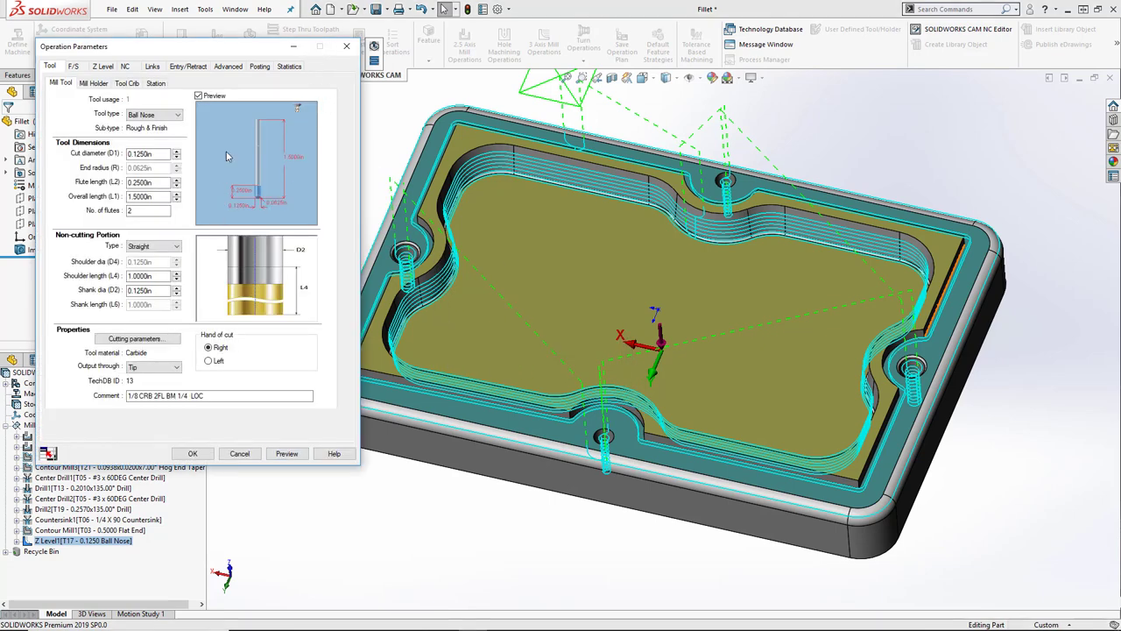
{"action": "left_click", "coordinate": [230, 71]}
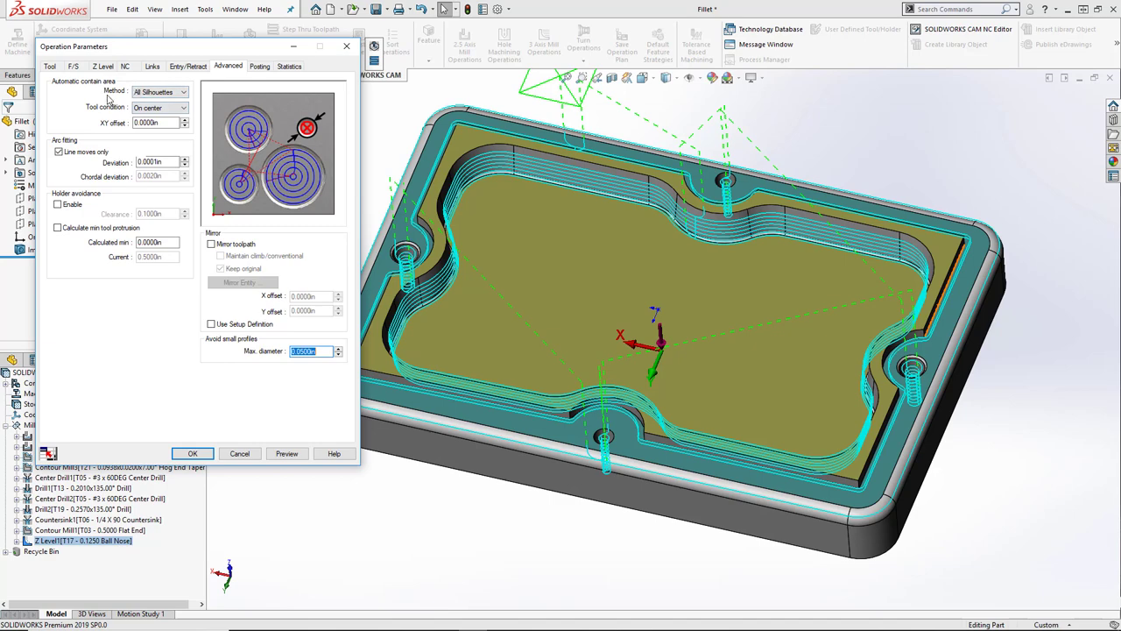
Step: Set the contain area method to Stock with tool condition Past, and preview the toolpath
{"action": "left_click", "coordinate": [186, 94]}
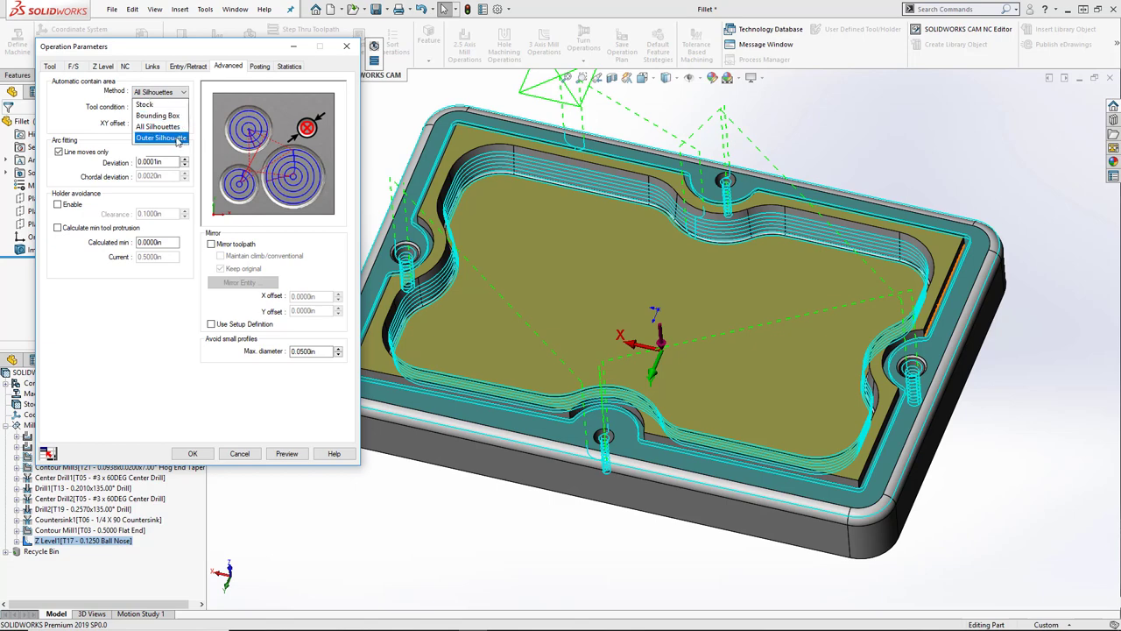
{"action": "left_click", "coordinate": [149, 104]}
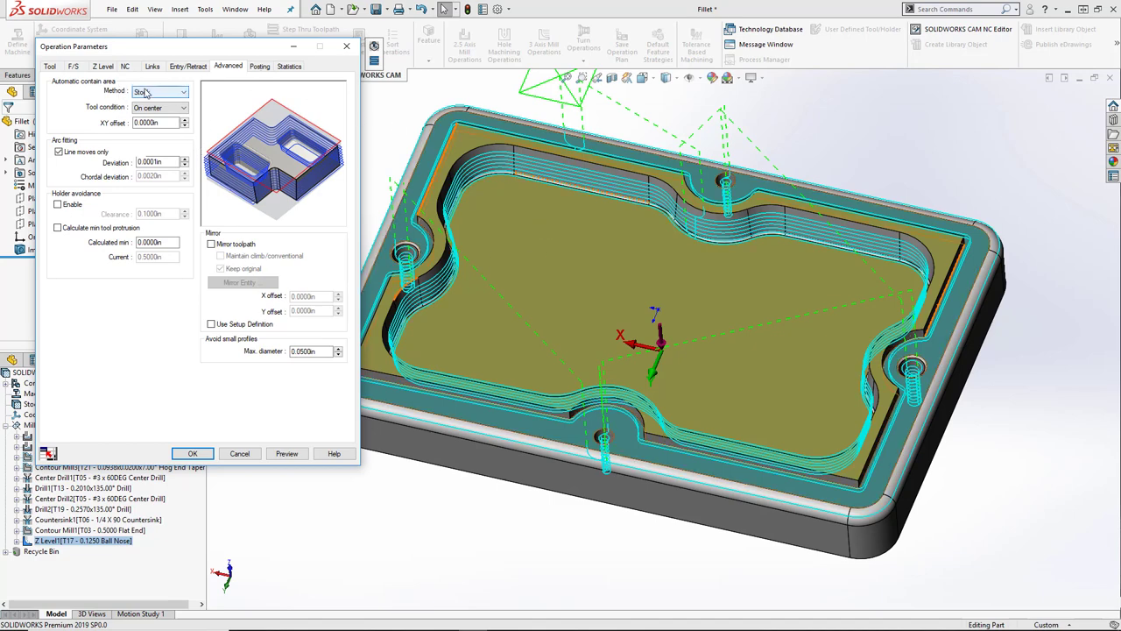
{"action": "left_click", "coordinate": [180, 108]}
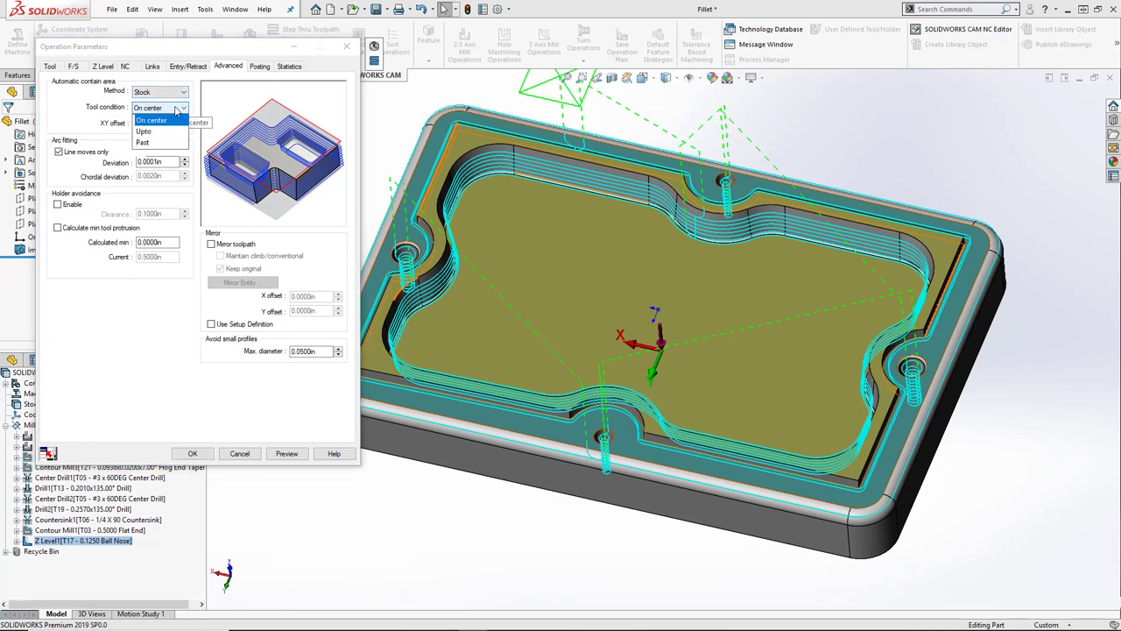
{"action": "left_click", "coordinate": [161, 143]}
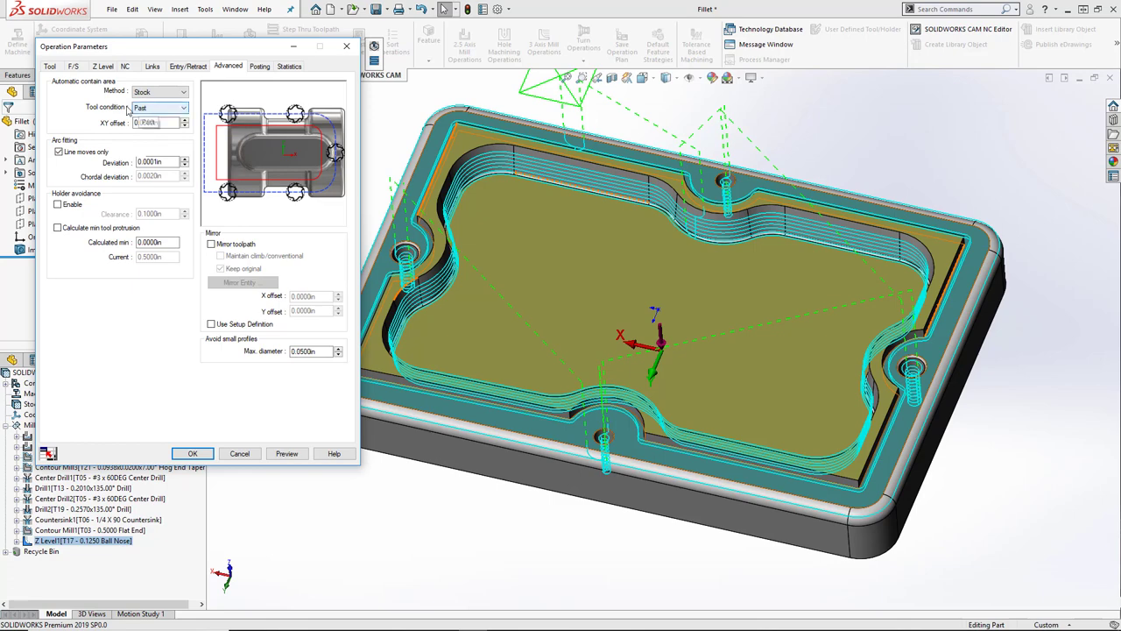
{"action": "left_click", "coordinate": [288, 454]}
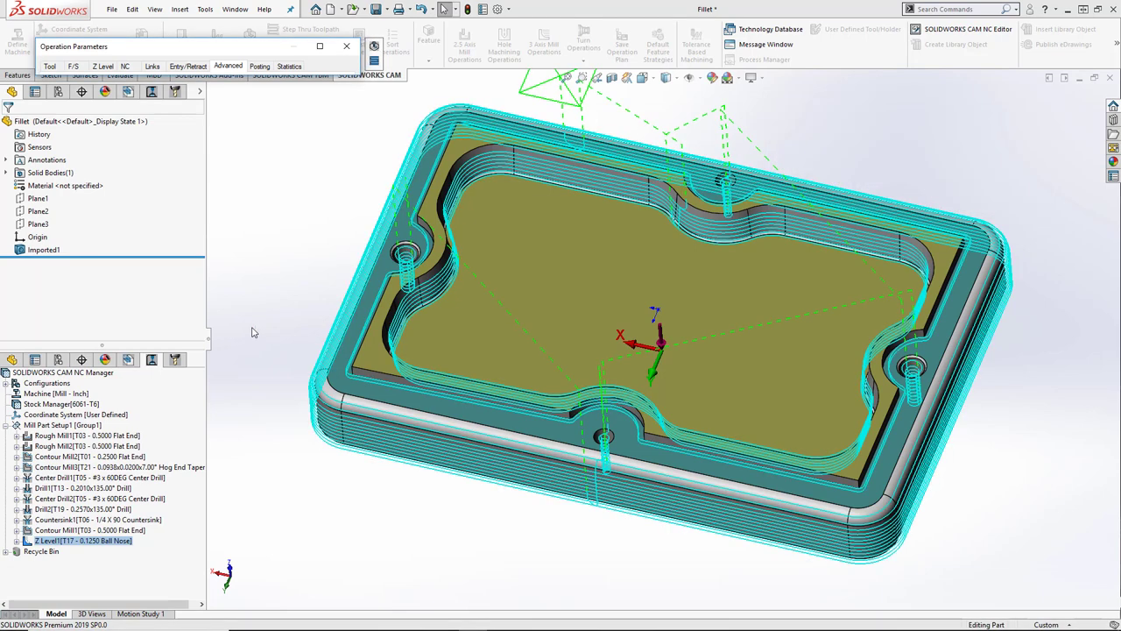
{"action": "left_click", "coordinate": [320, 47]}
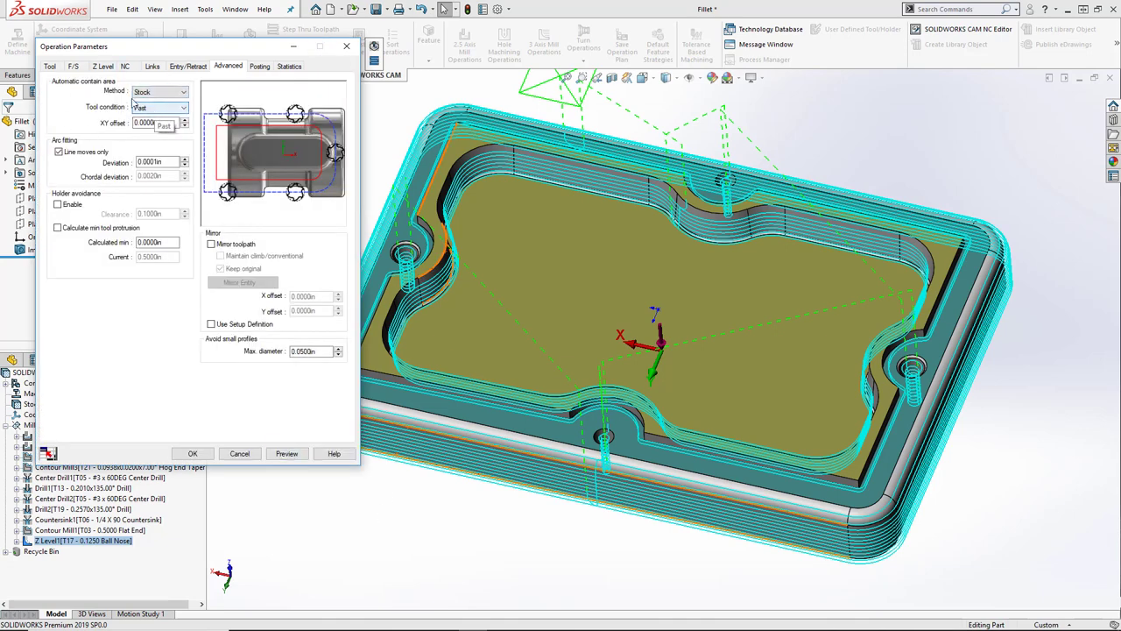
{"action": "left_click", "coordinate": [102, 66]}
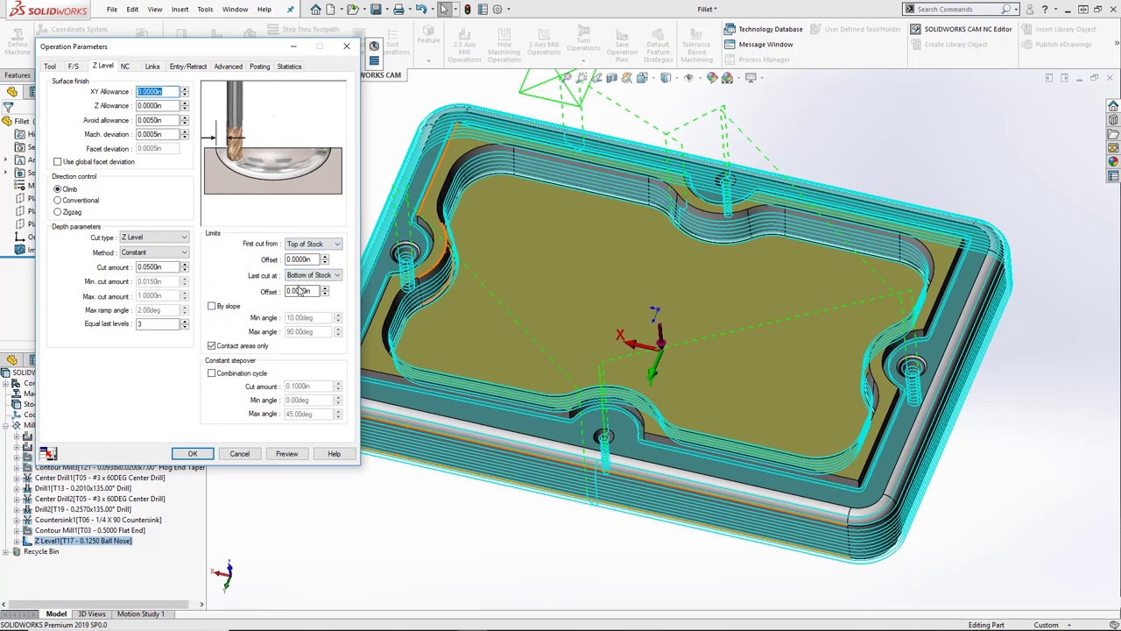
Step: Limit Z Level passes by slope from 0 to 89 degrees and preview the result
{"action": "left_click", "coordinate": [224, 308]}
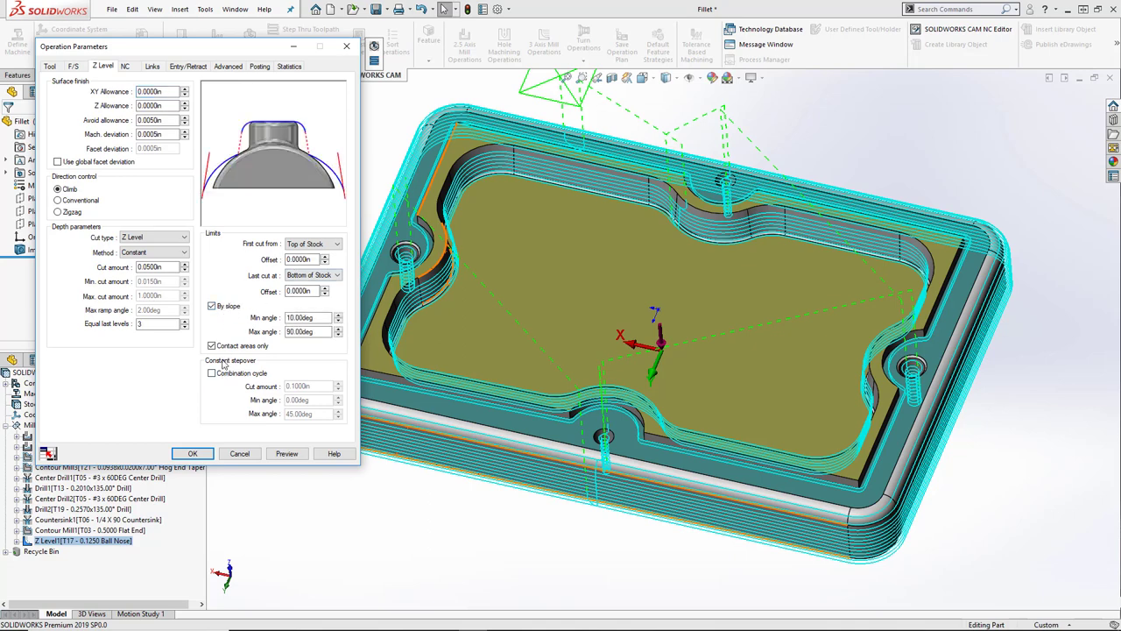
{"action": "left_click", "coordinate": [289, 317]}
{"action": "type", "text": "0"}
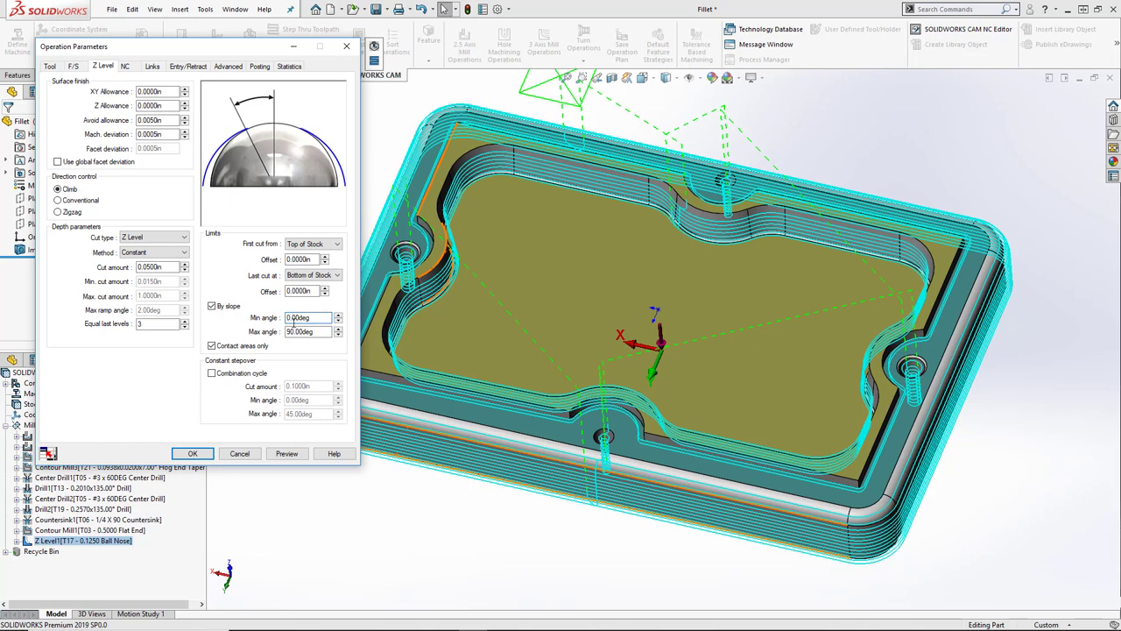
{"action": "left_click", "coordinate": [300, 333]}
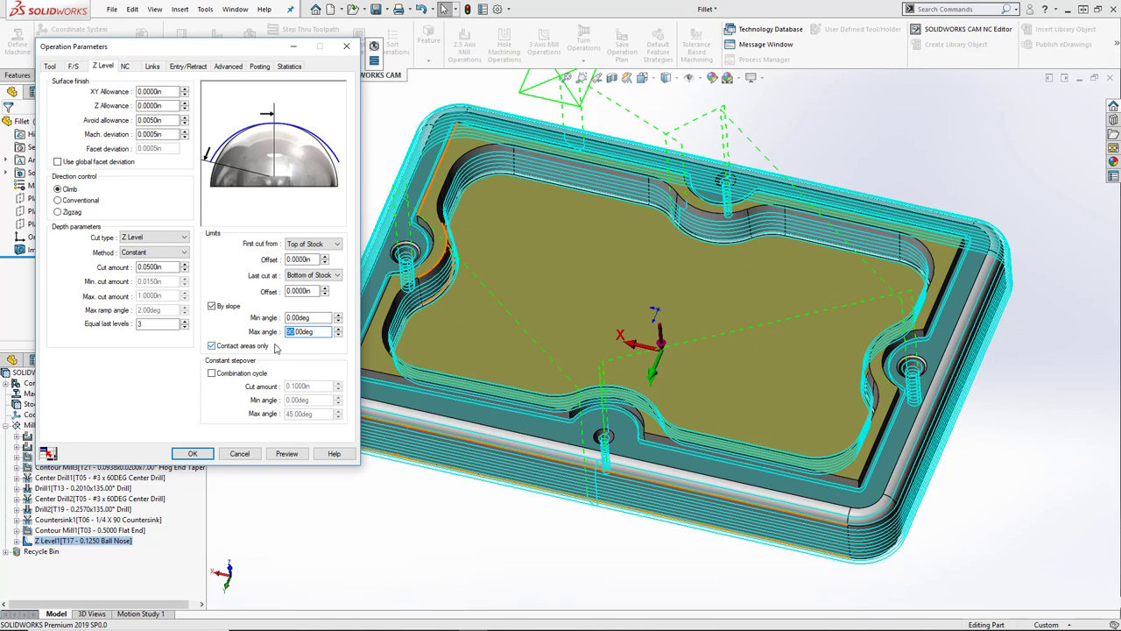
{"action": "type", "text": "89"}
{"action": "left_click", "coordinate": [287, 453]}
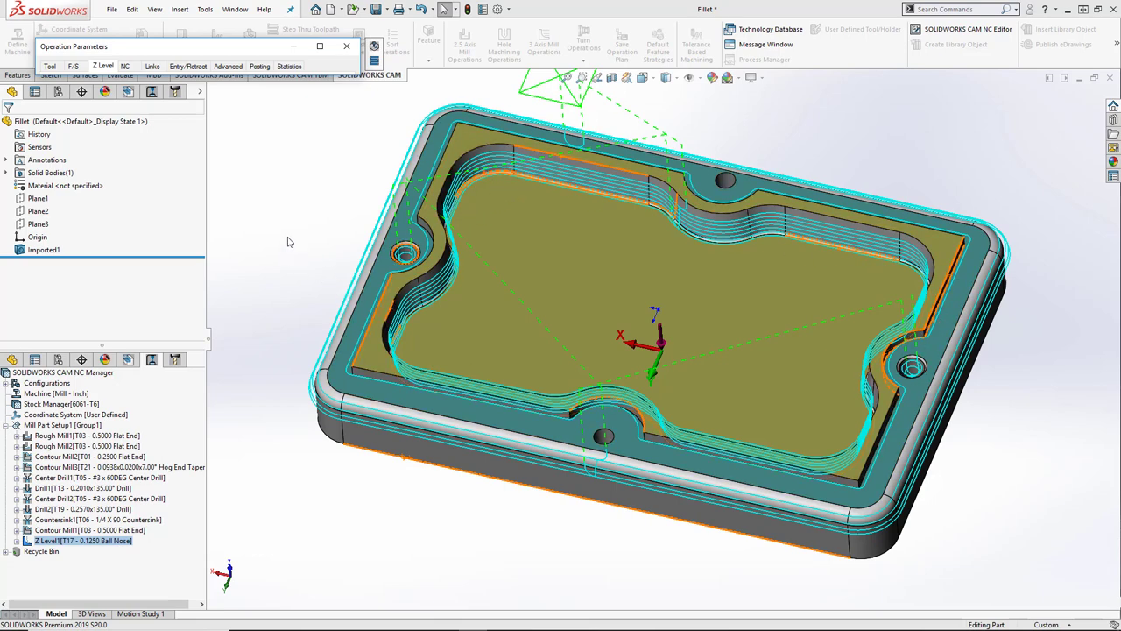
{"action": "left_click", "coordinate": [320, 46]}
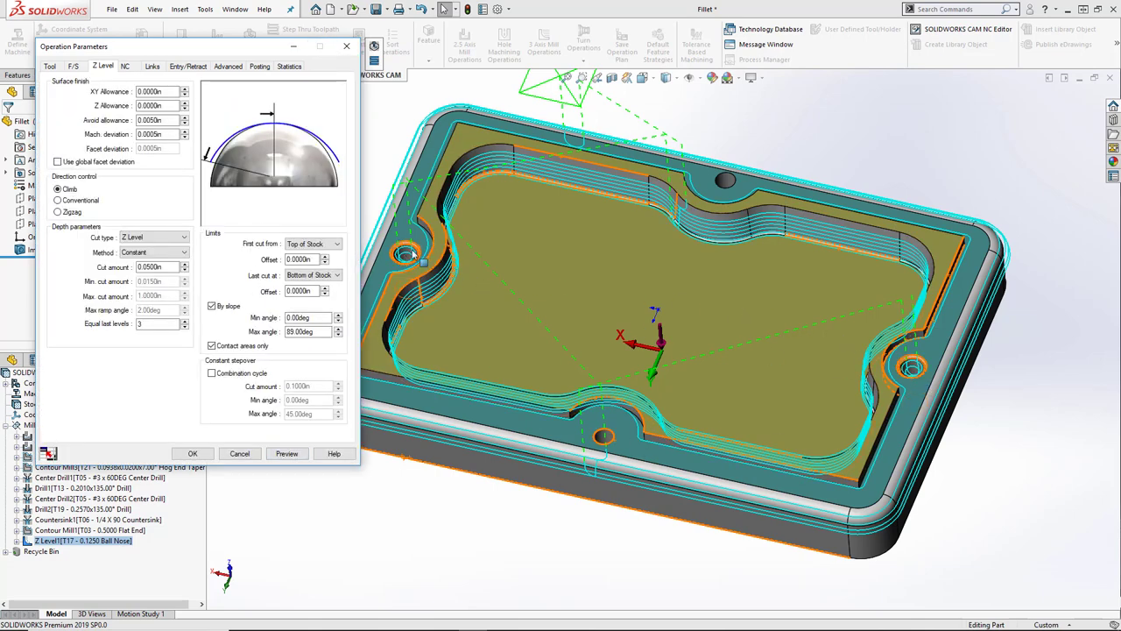
Step: Set Avoid small profiles max diameter to 0.3in, preview the toolpath, and accept the parameters
{"action": "left_click", "coordinate": [226, 67]}
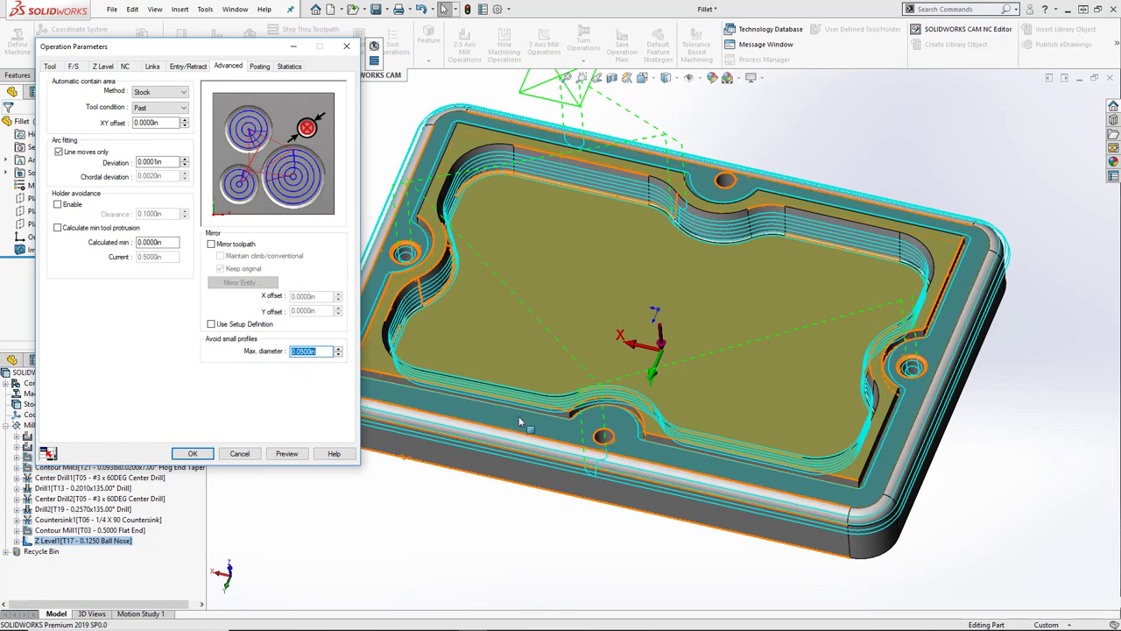
{"action": "scroll", "coordinate": [405, 242], "scroll_direction": "down", "scroll_amount": 2}
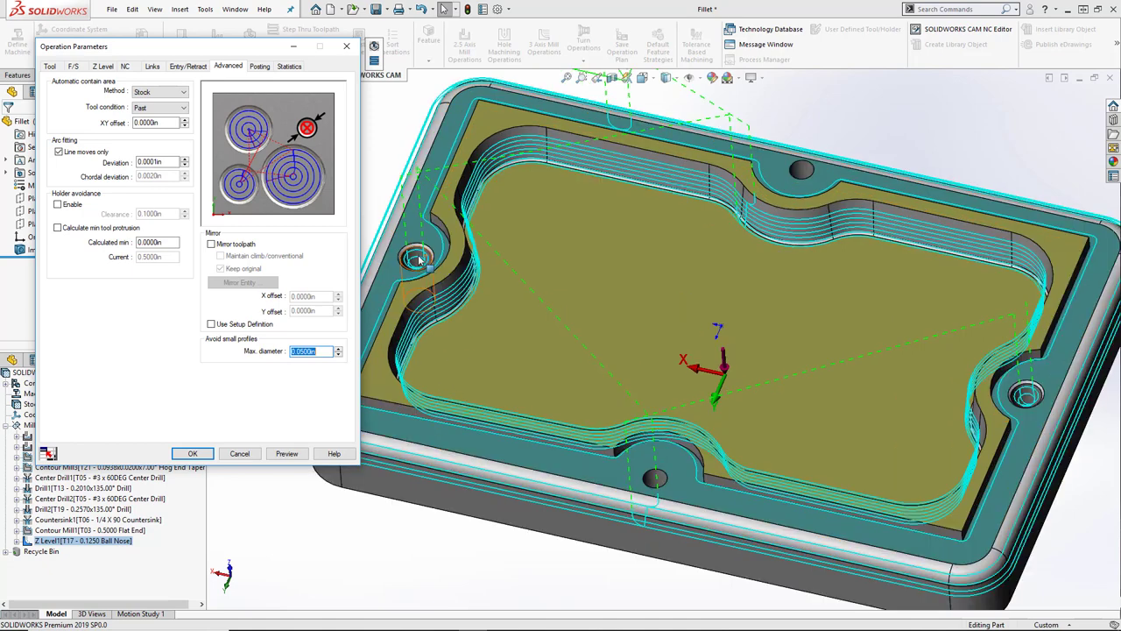
{"action": "left_click", "coordinate": [419, 249]}
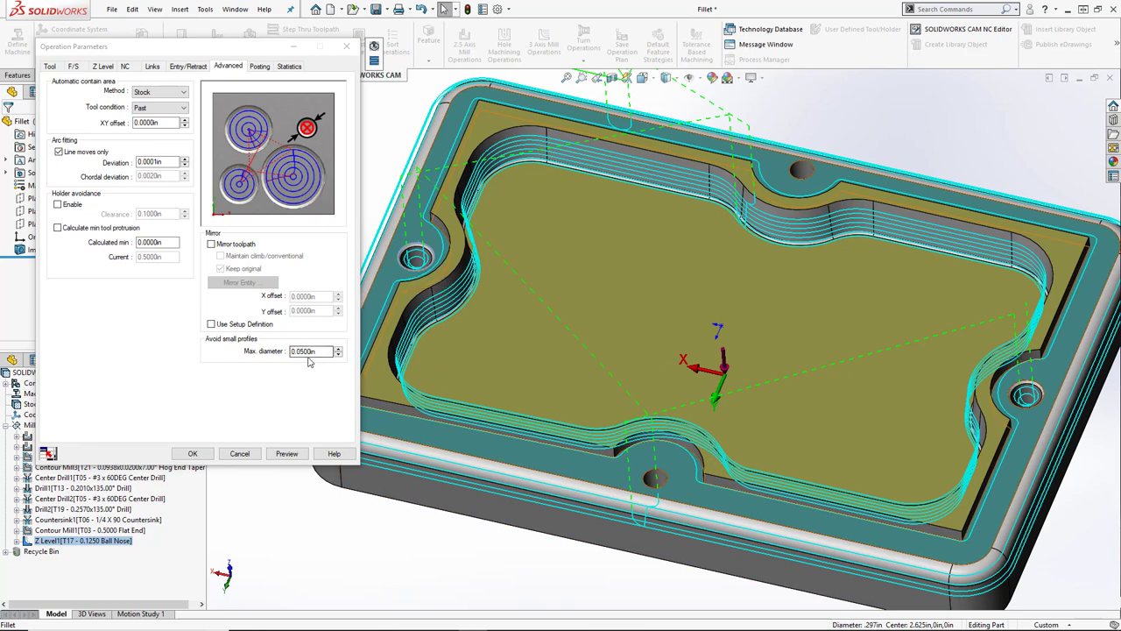
{"action": "left_click_drag", "start_coordinate": [313, 350], "coordinate": [260, 350]}
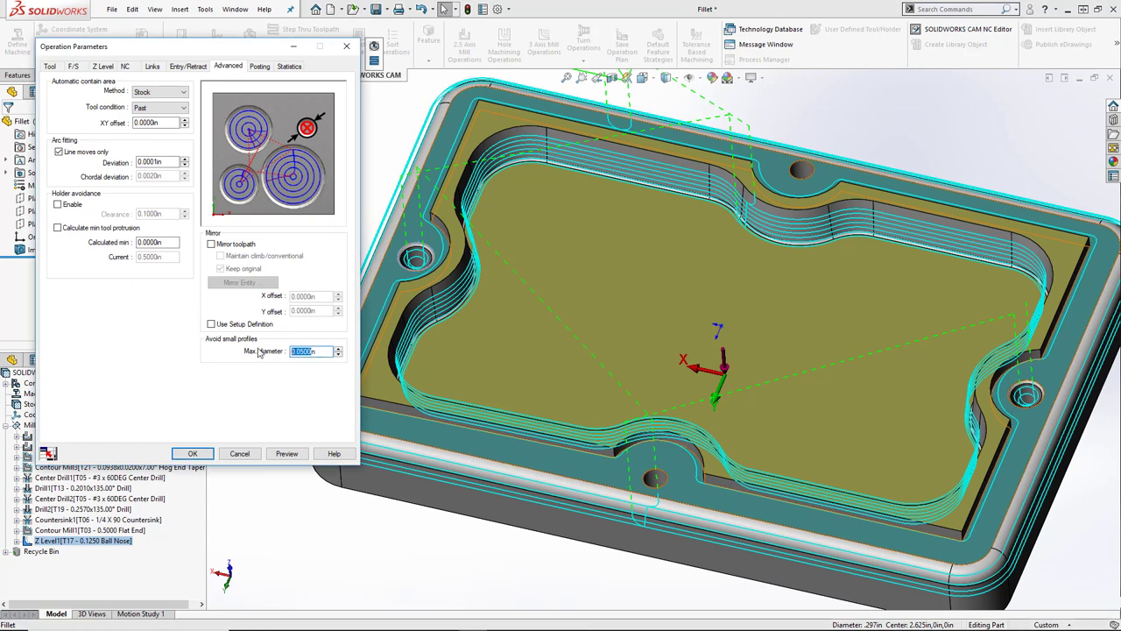
{"action": "key", "text": "BackSpace"}
{"action": "left_click", "coordinate": [286, 453]}
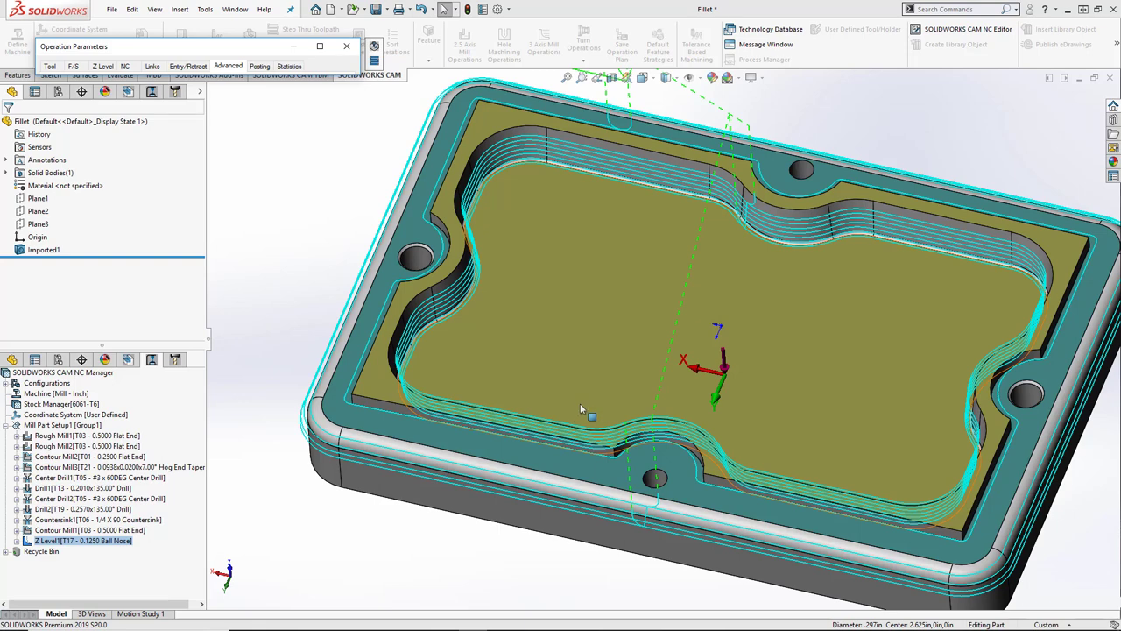
{"action": "middle_click_drag", "start_coordinate": [580, 403], "coordinate": [884, 369]}
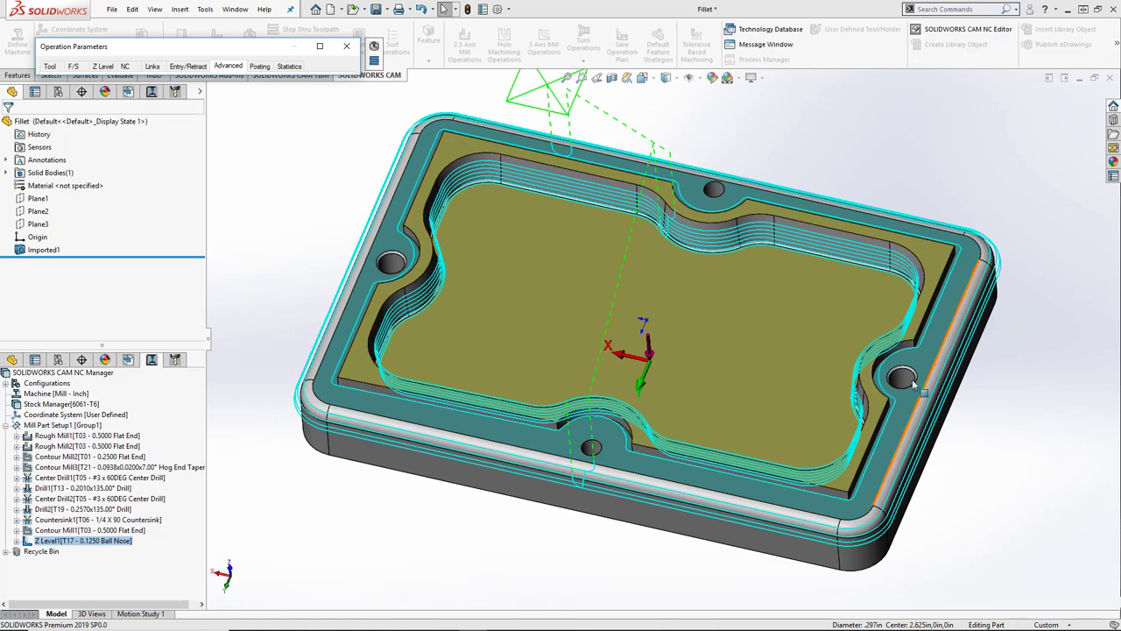
{"action": "left_click", "coordinate": [319, 45]}
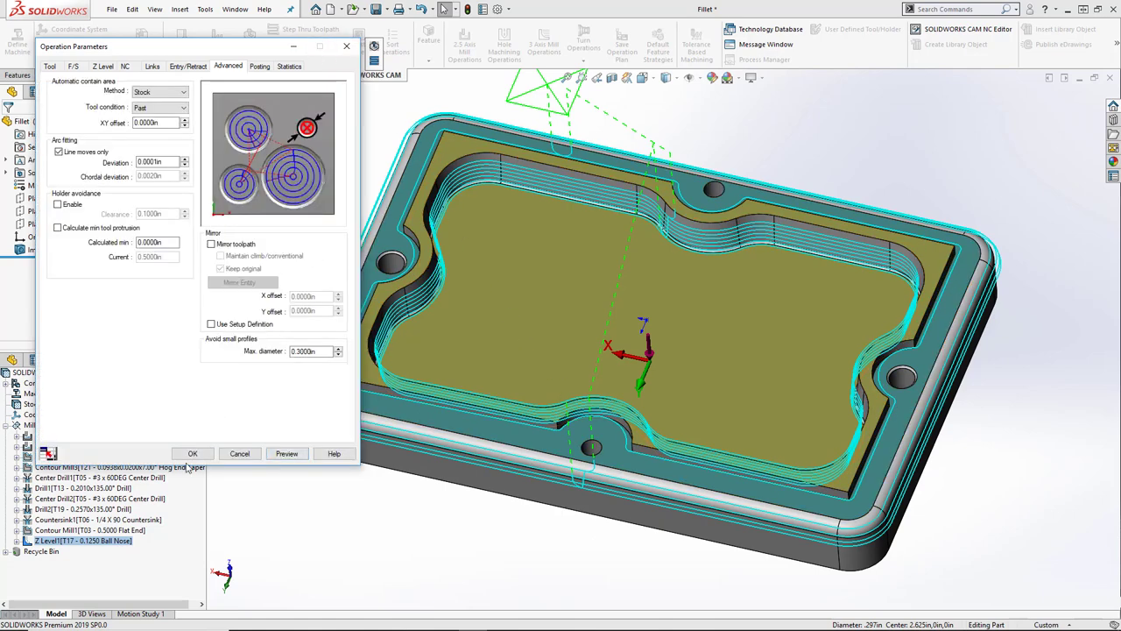
{"action": "left_click", "coordinate": [191, 454]}
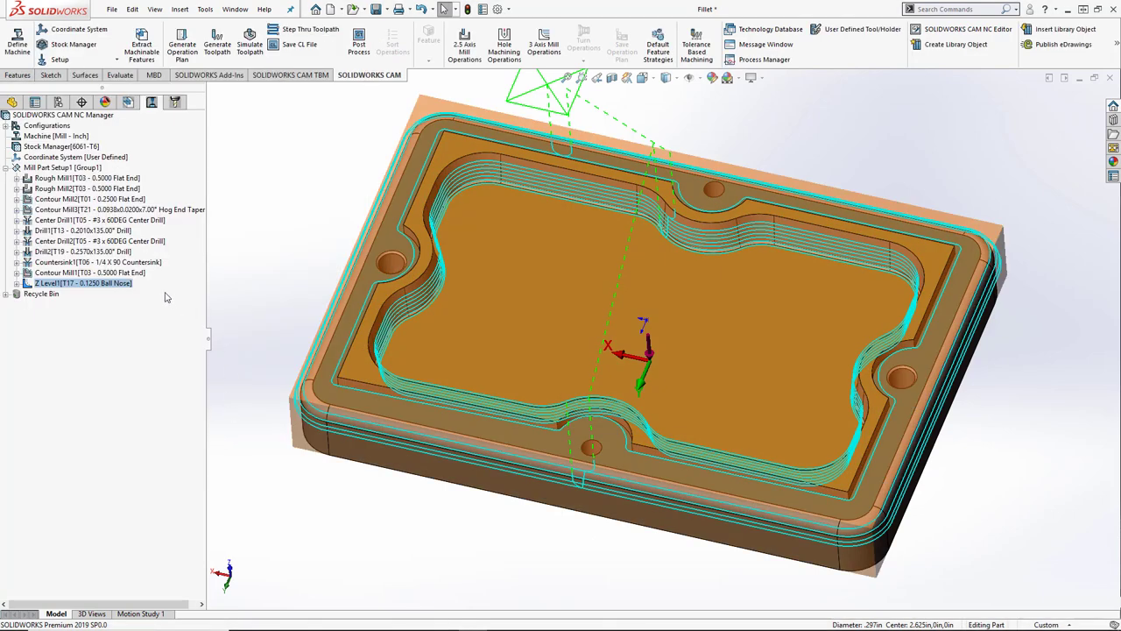
Step: Add an avoid area on the pocket floor's bottom edge loop and regenerate Z Level1
{"action": "right_click", "coordinate": [67, 285]}
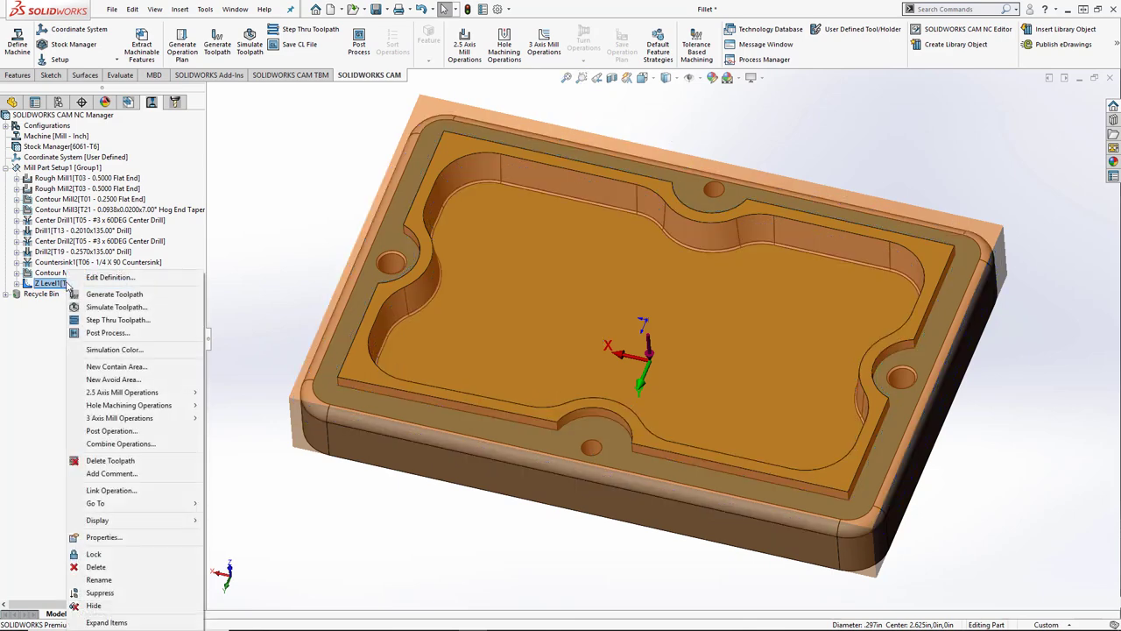
{"action": "left_click", "coordinate": [128, 381]}
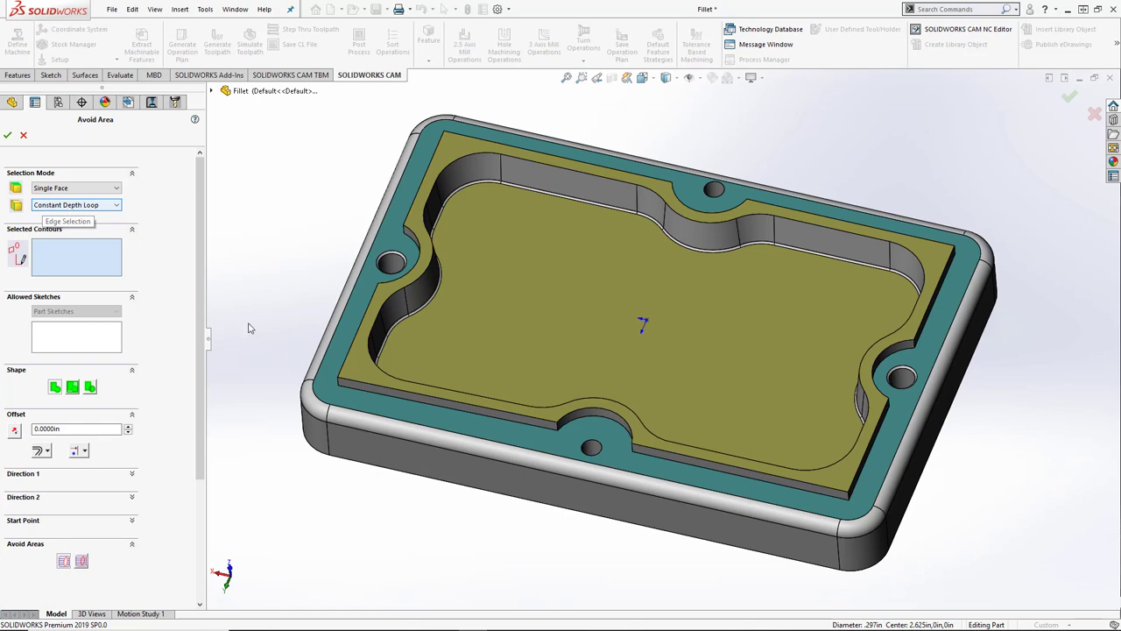
{"action": "left_click", "coordinate": [394, 403]}
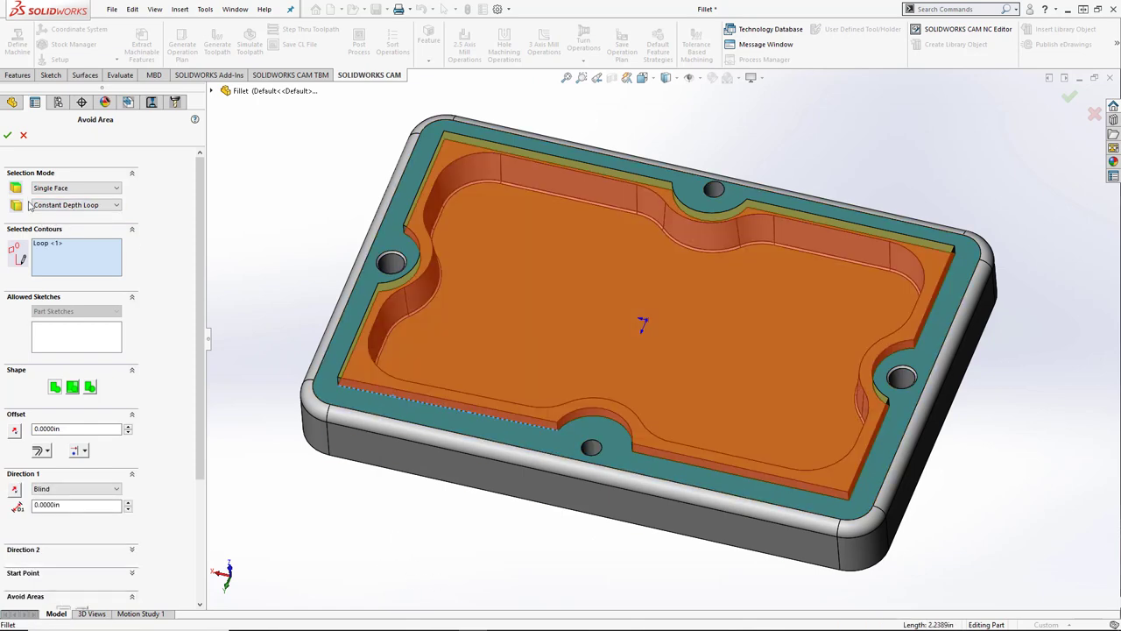
{"action": "left_click", "coordinate": [8, 135]}
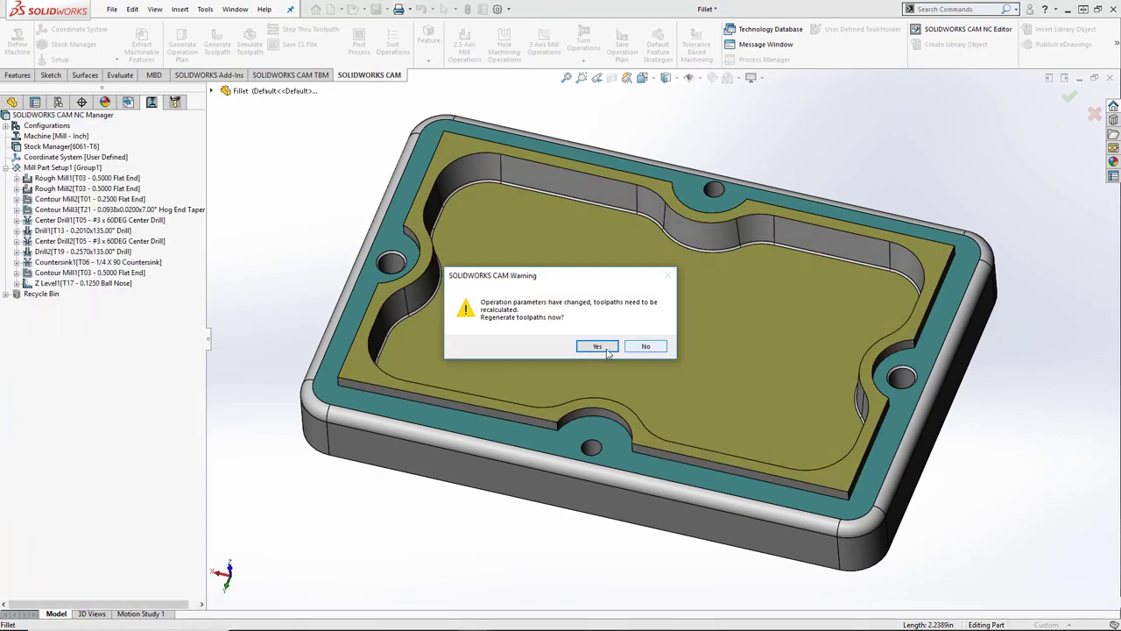
{"action": "left_click", "coordinate": [604, 348]}
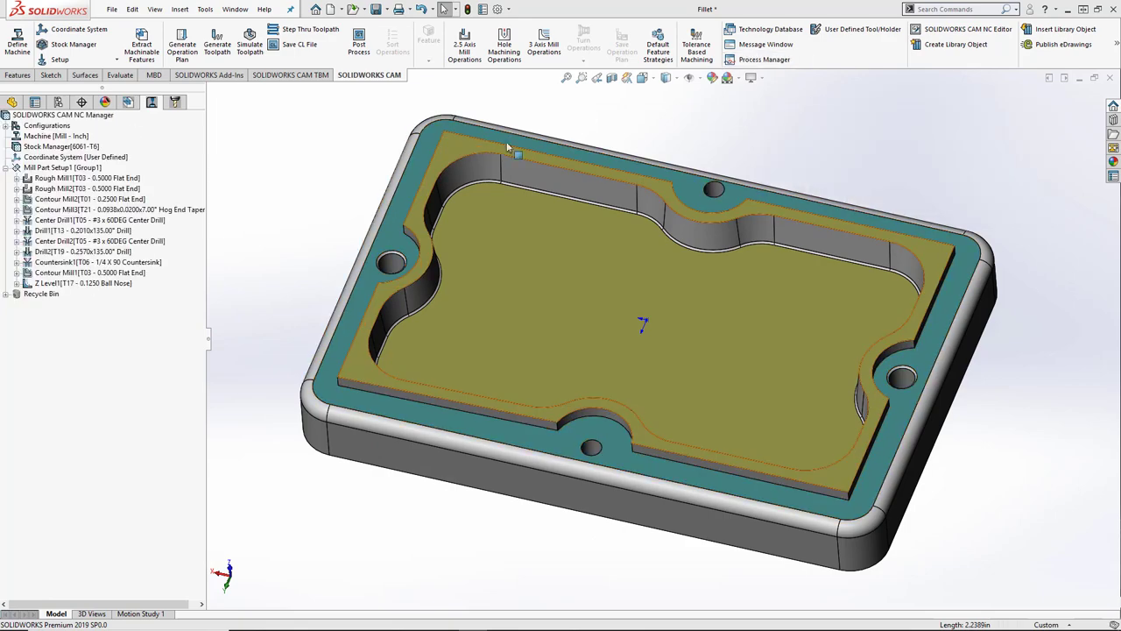
{"action": "left_click", "coordinate": [56, 282]}
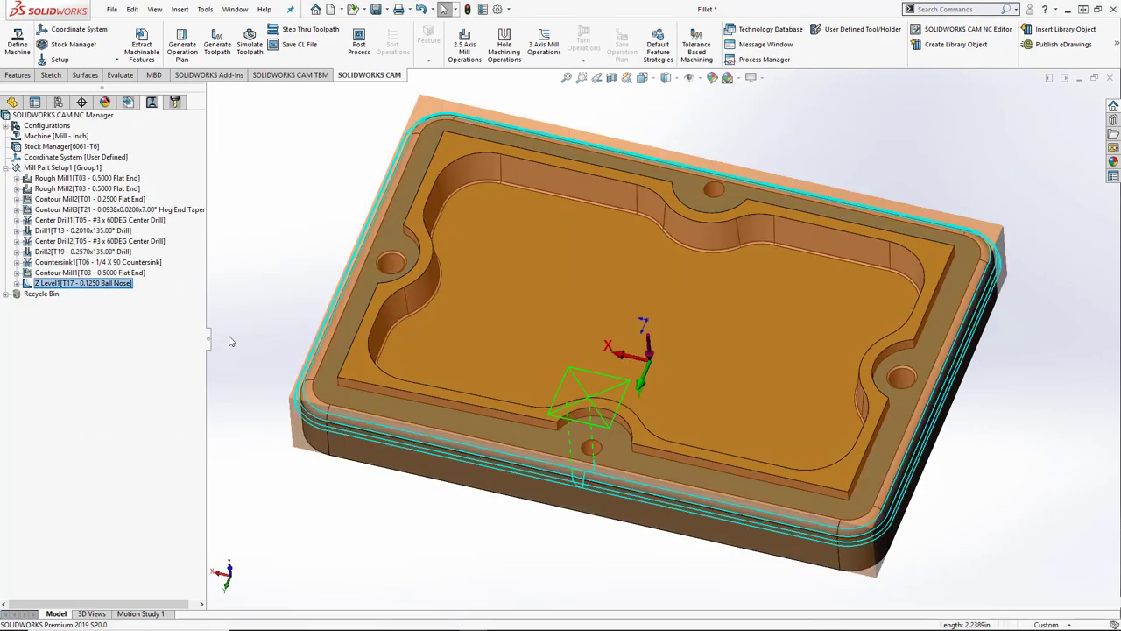
Step: Orbit to inspect the Z Level1 toolpath, then open Z Level1's Edit Definition
{"action": "middle_click_drag", "start_coordinate": [260, 266], "coordinate": [277, 231]}
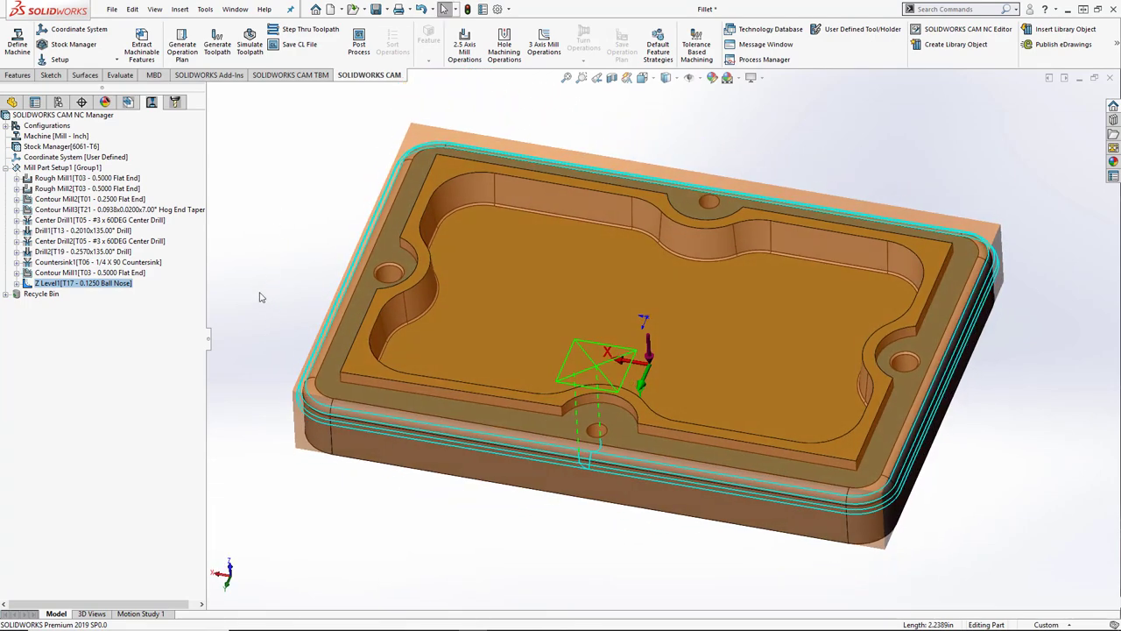
{"action": "middle_click_drag", "start_coordinate": [347, 486], "coordinate": [232, 370]}
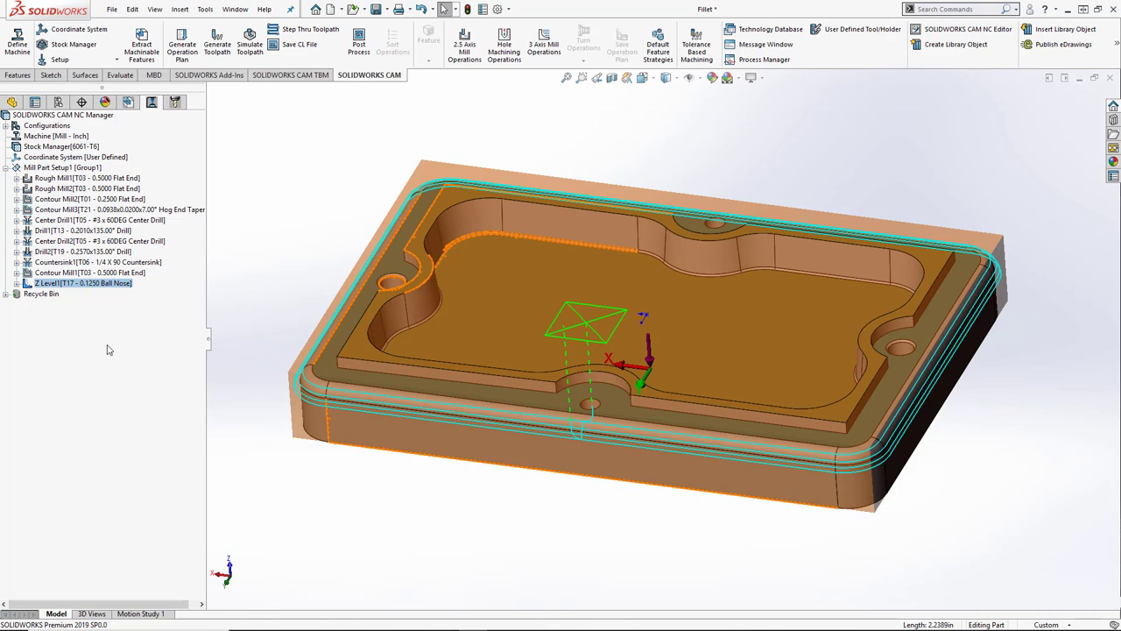
{"action": "left_click", "coordinate": [73, 287]}
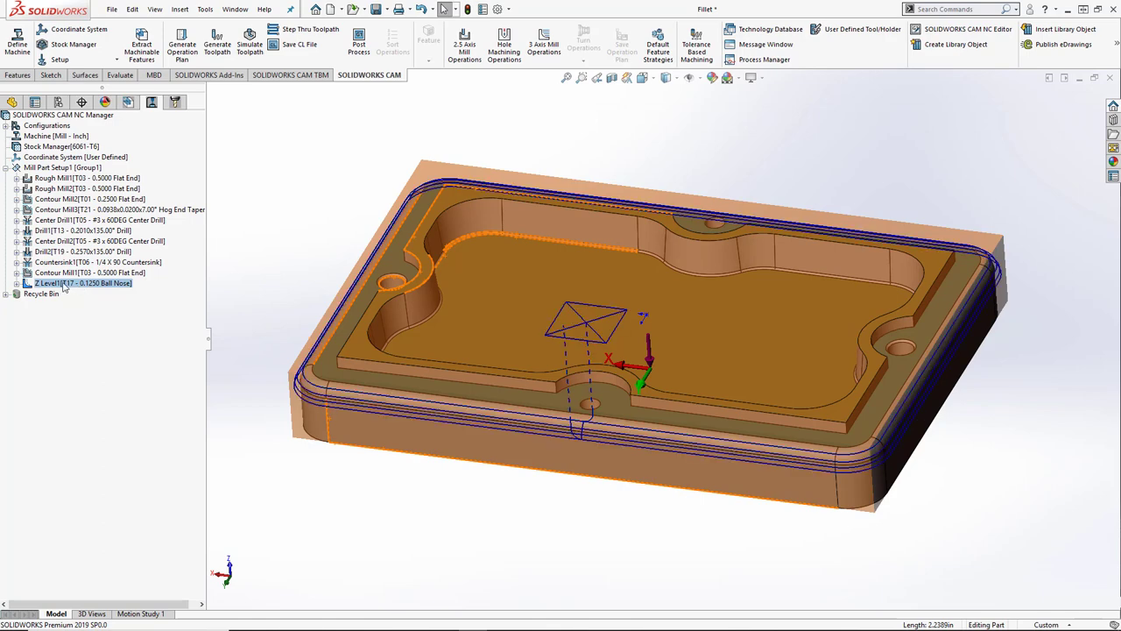
{"action": "right_click", "coordinate": [63, 288]}
{"action": "left_click", "coordinate": [105, 285]}
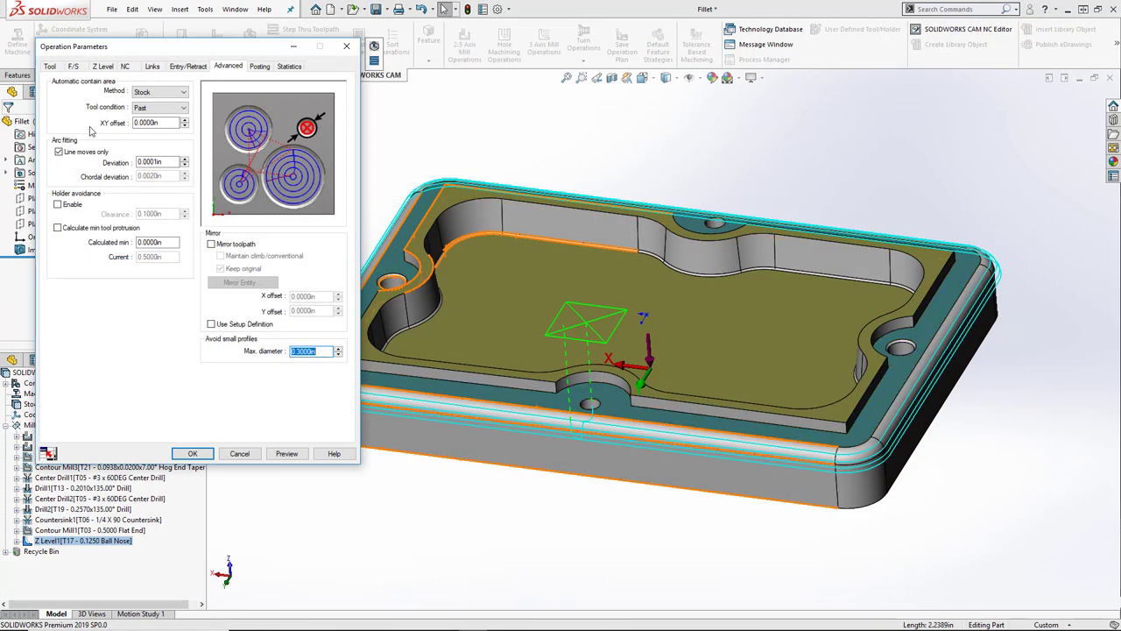
Step: Set the Z Level cut amount to 0.002in, preview it, and accept the change
{"action": "left_click", "coordinate": [98, 69]}
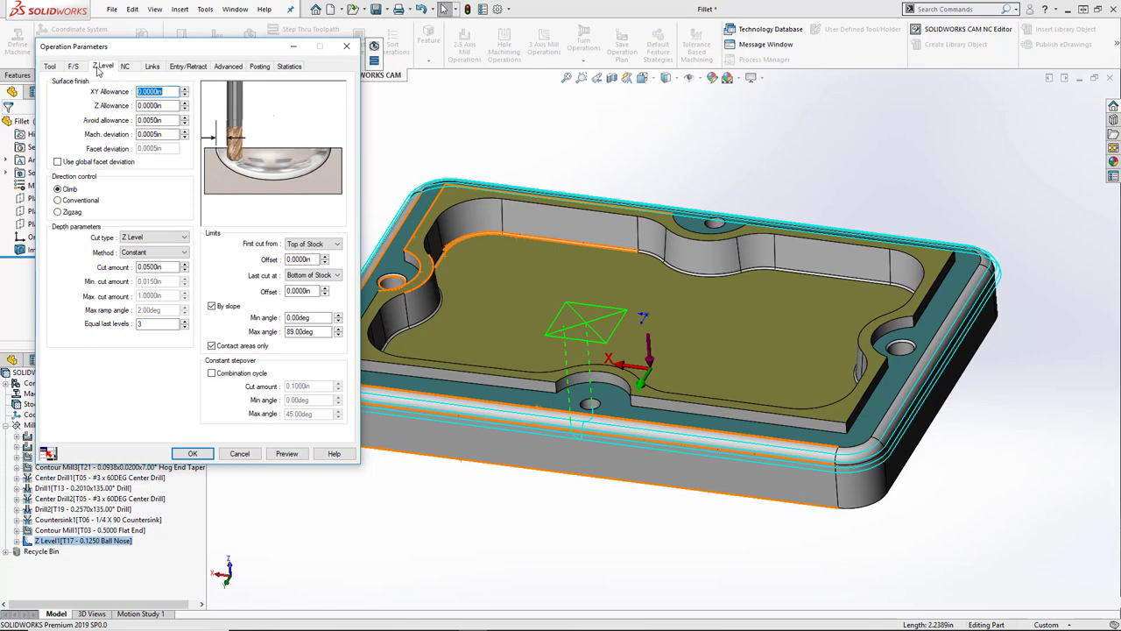
{"action": "left_click", "coordinate": [158, 265]}
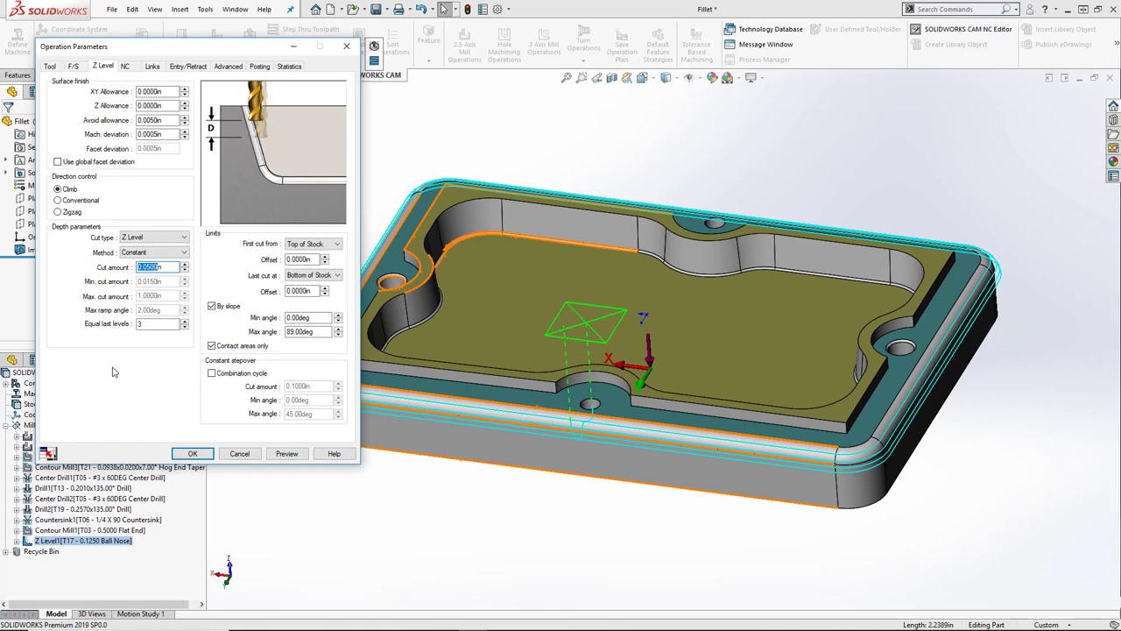
{"action": "key", "text": "BackSpace"}
{"action": "left_click", "coordinate": [304, 455]}
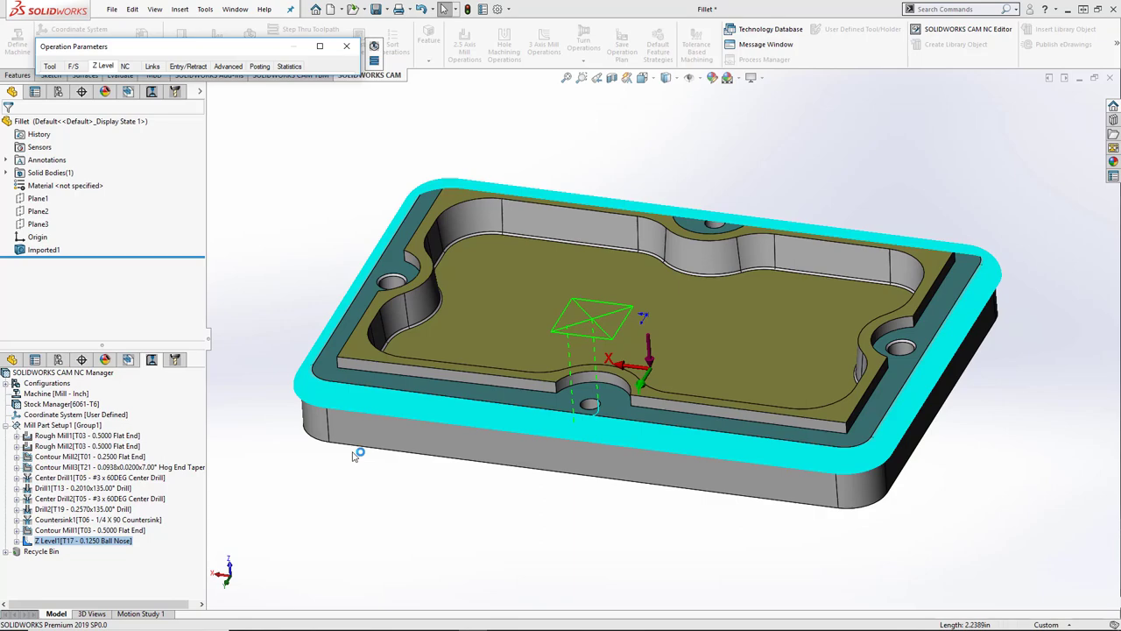
{"action": "scroll", "coordinate": [613, 408], "scroll_direction": "down", "scroll_amount": 8}
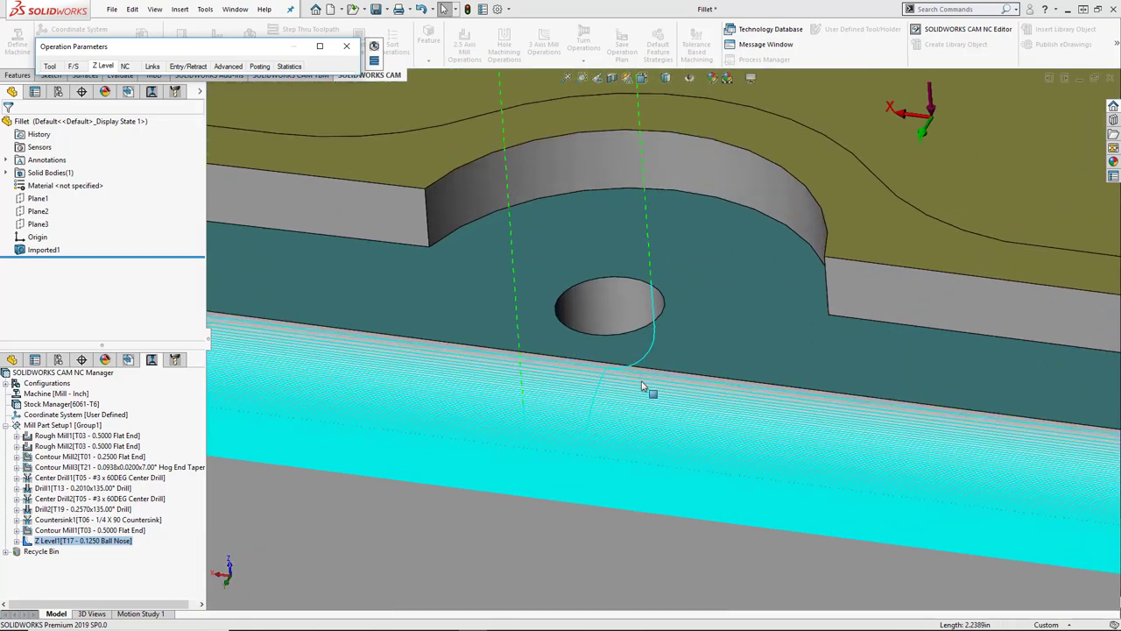
{"action": "scroll", "coordinate": [641, 394], "scroll_direction": "up", "scroll_amount": 8}
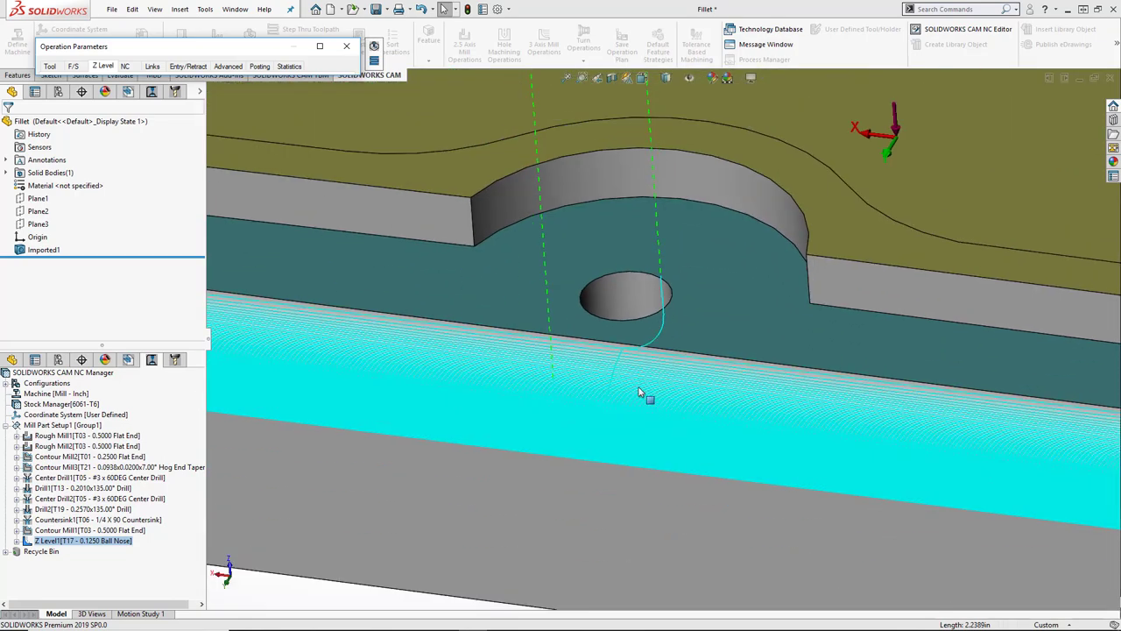
{"action": "left_click", "coordinate": [321, 47]}
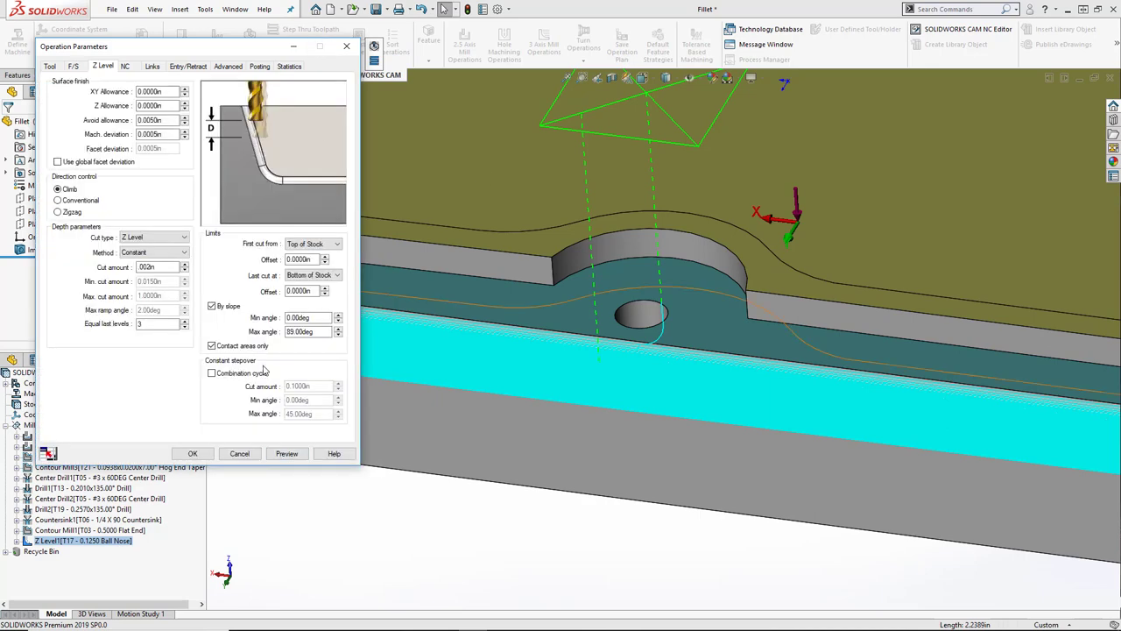
{"action": "left_click", "coordinate": [193, 454]}
{"action": "left_click", "coordinate": [595, 346]}
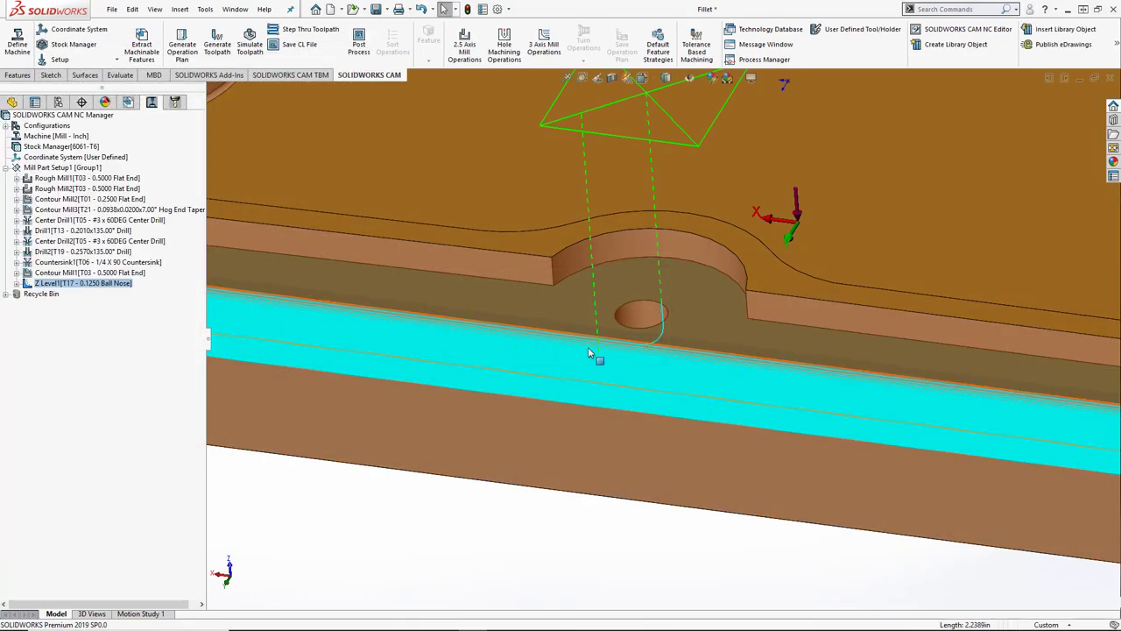
{"action": "key", "text": "f"}
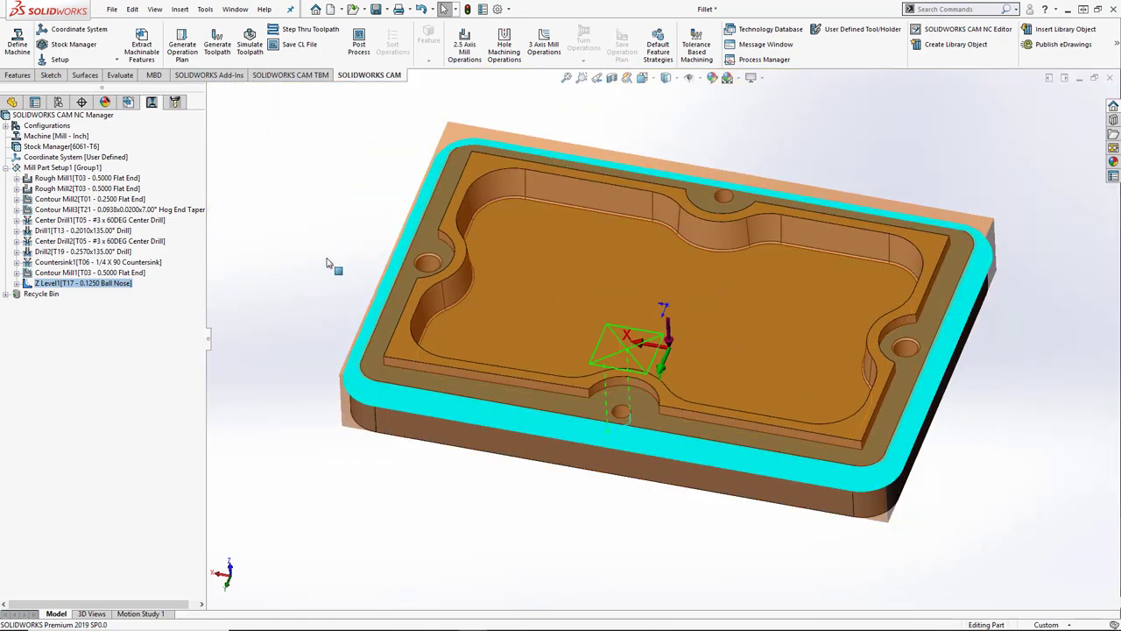